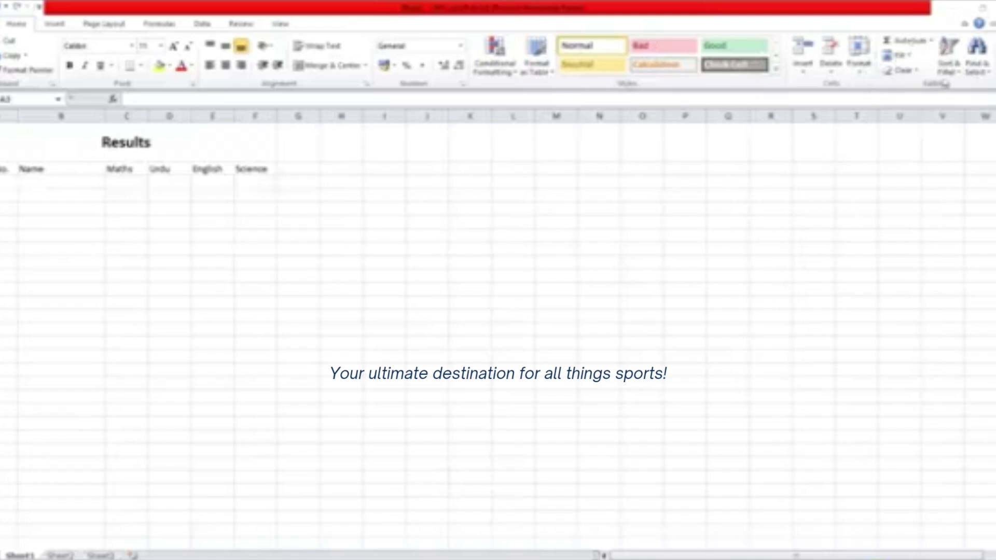
pyautogui.click(906, 55)
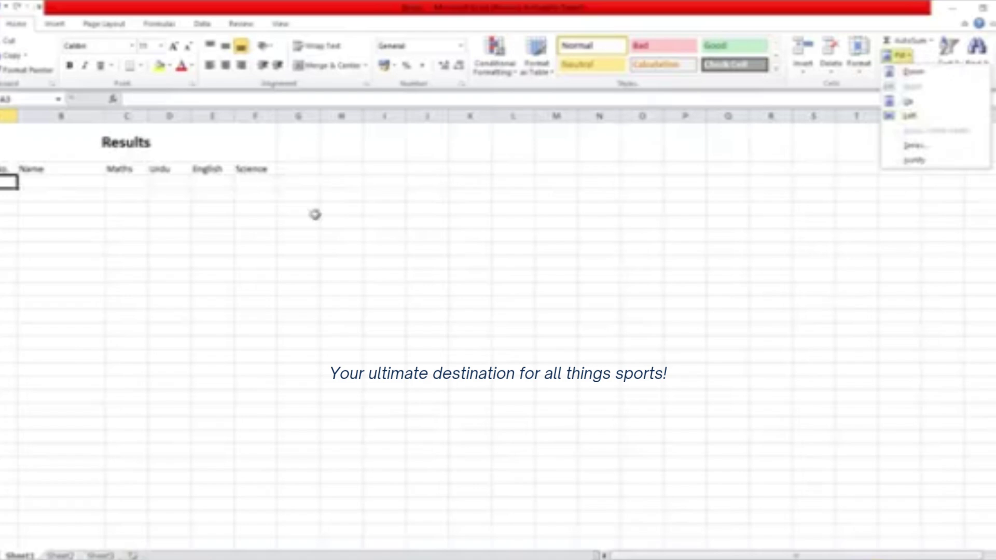
pyautogui.press('Escape')
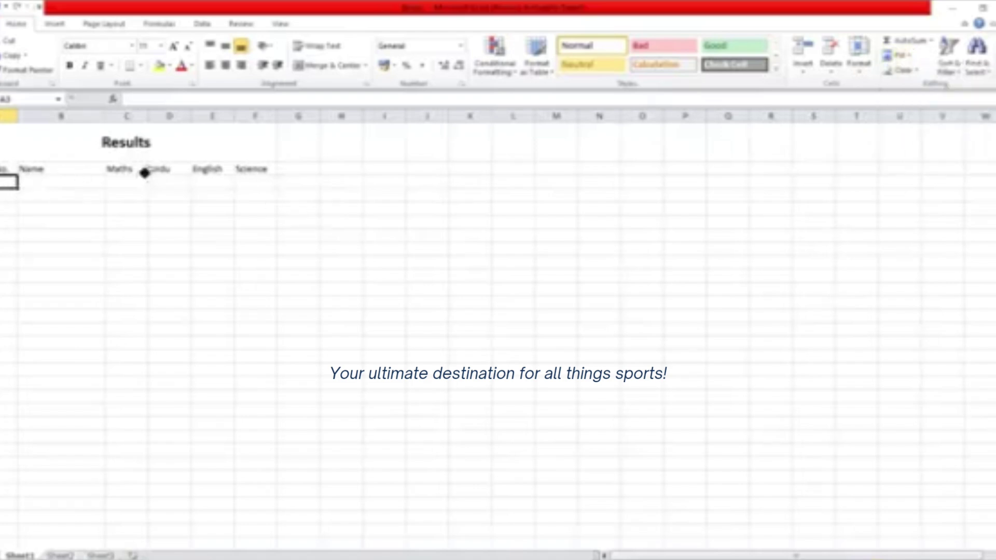
# Step: Try top and bottom vertical alignment on the merged Results title and return it to middle alignment
pyautogui.click(255, 150)
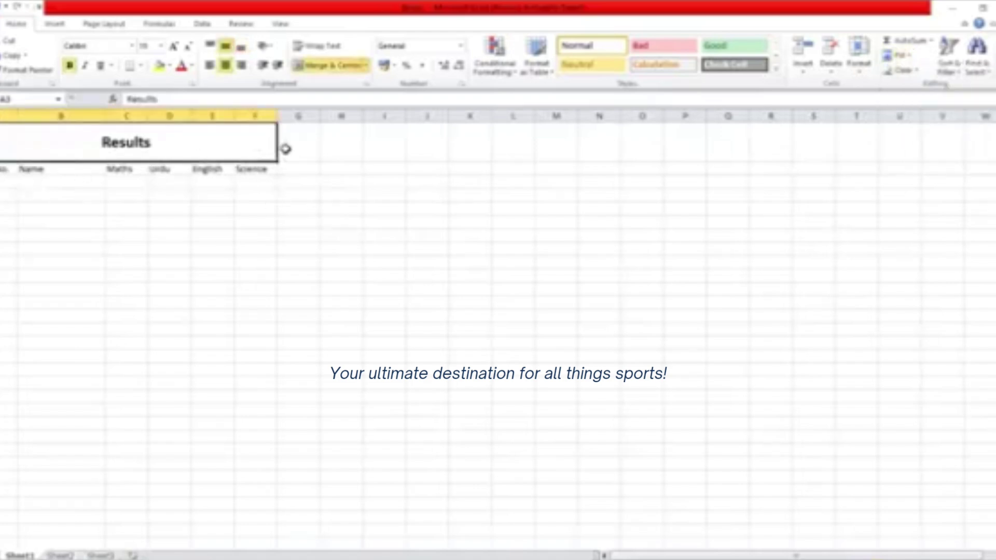
pyautogui.click(210, 46)
pyautogui.click(225, 48)
pyautogui.click(241, 47)
pyautogui.click(225, 47)
pyautogui.click(202, 252)
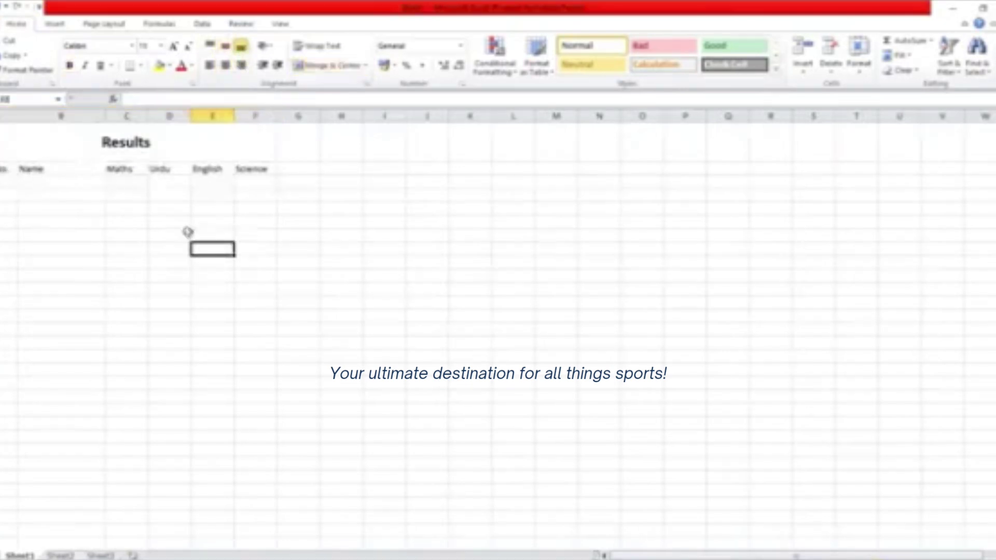
# Step: Enter the serial numbers 1 and 2 in cells A3 and A4, the first two rows below the headings
pyautogui.click(11, 181)
pyautogui.write('1')
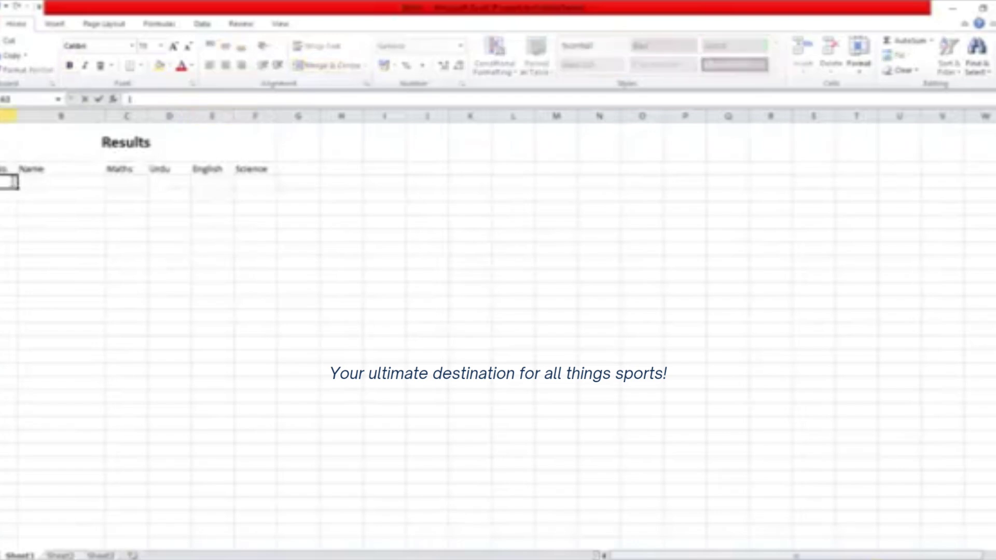
pyautogui.press('Return')
pyautogui.write('2')
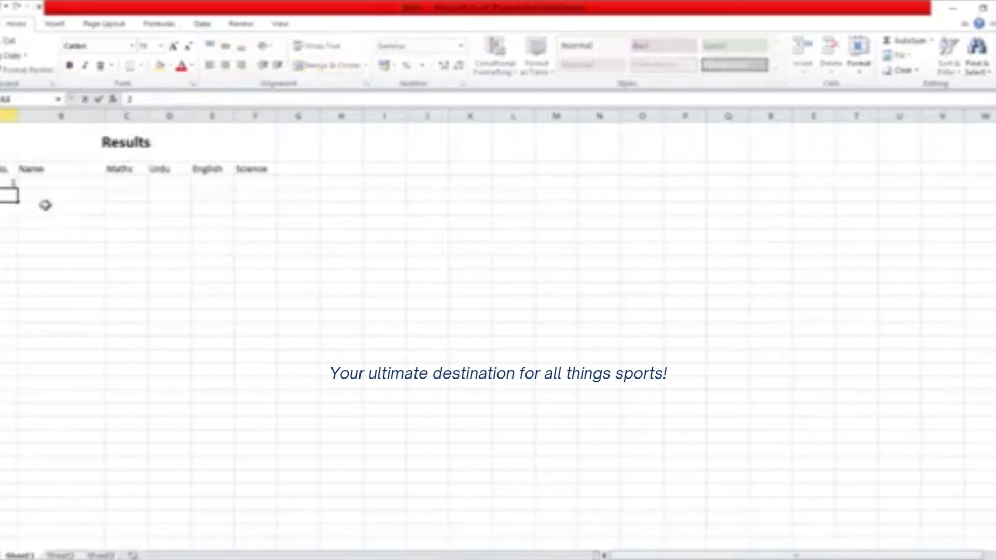
pyautogui.click(44, 207)
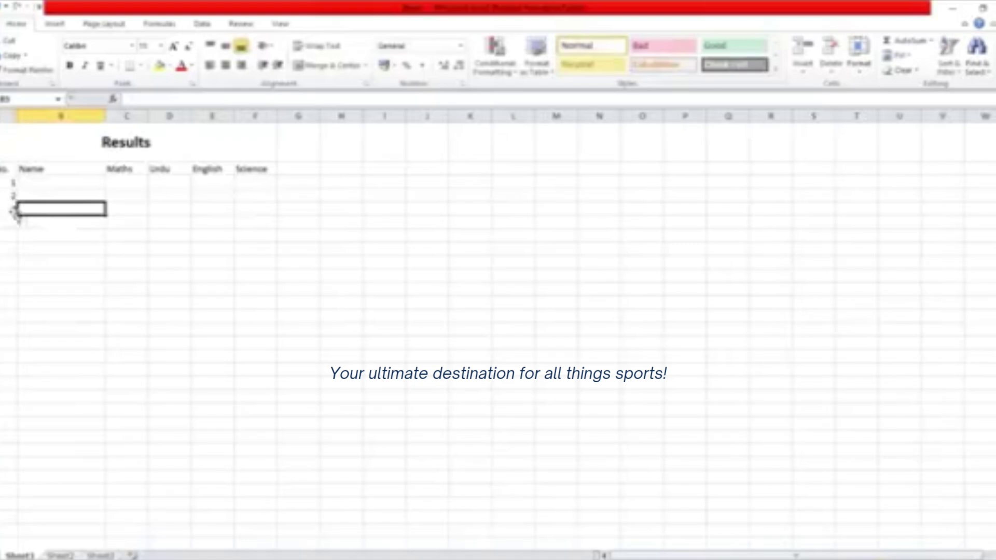
# Step: Extend the serial numbers in A3:A4 down column A as a series up to 10
pyautogui.click(2, 180)
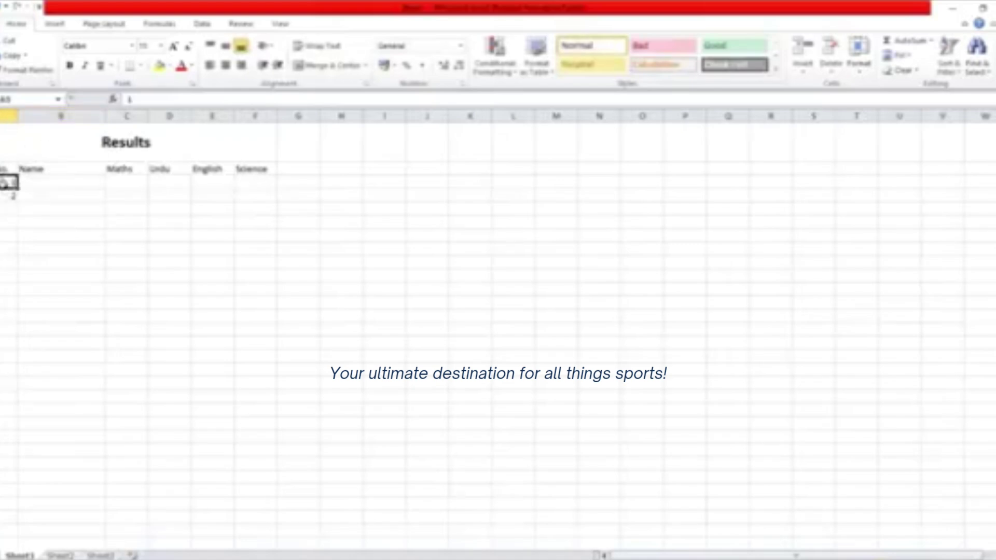
pyautogui.moveTo(3, 181); pyautogui.dragTo(8, 197)
pyautogui.moveTo(16, 203); pyautogui.dragTo(16, 283)
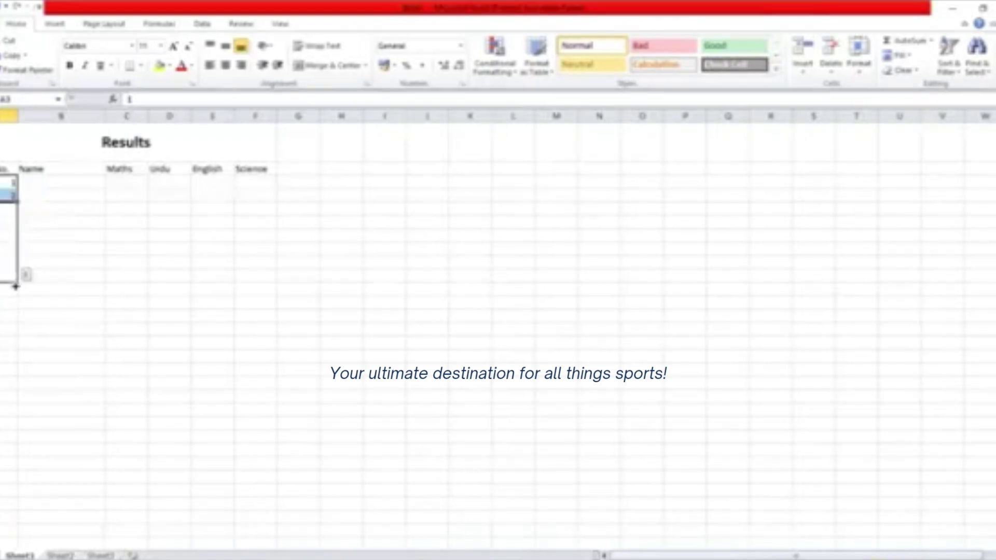
pyautogui.moveTo(16, 313); pyautogui.dragTo(14, 312)
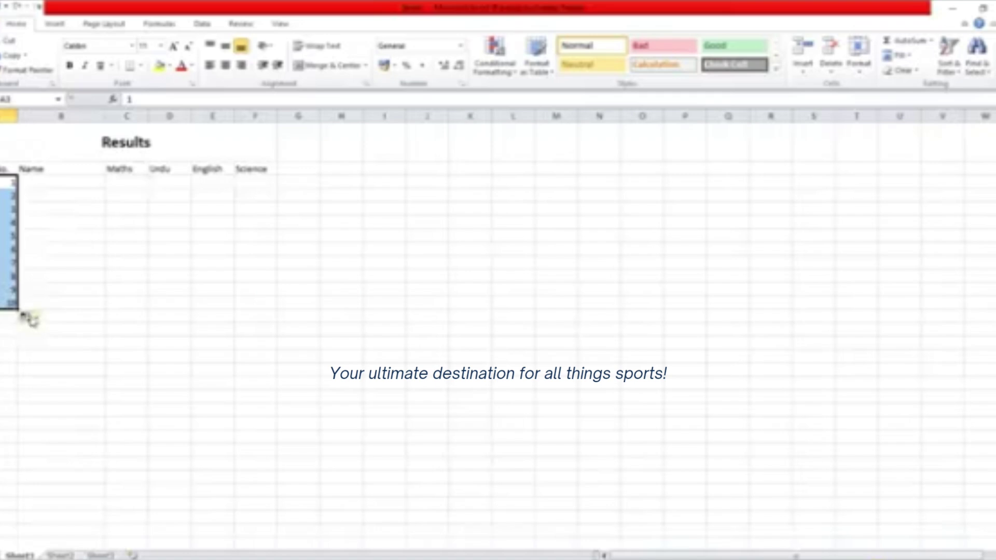
# Step: Try the Copy Cells fill option on the serial numbers and switch back to Fill Series
pyautogui.click(39, 320)
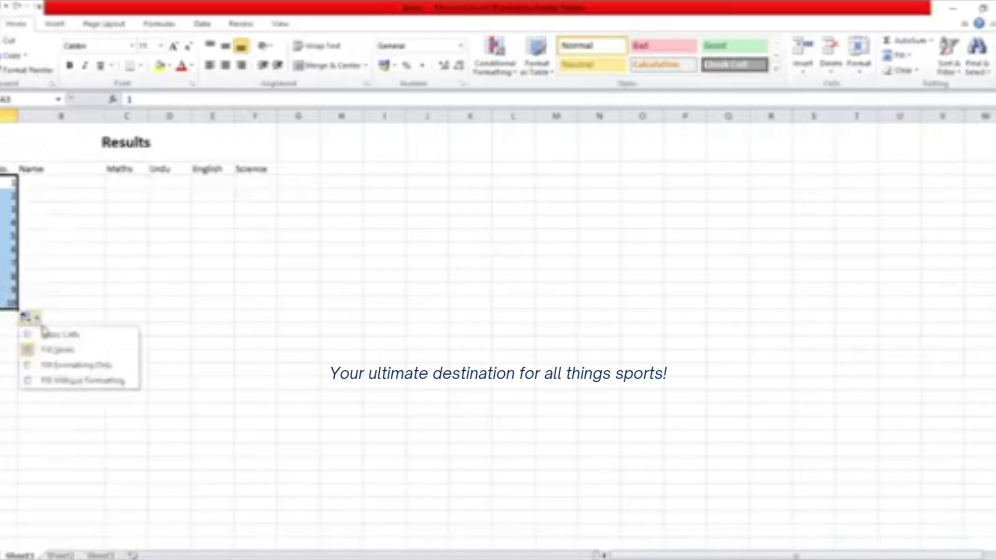
pyautogui.click(49, 334)
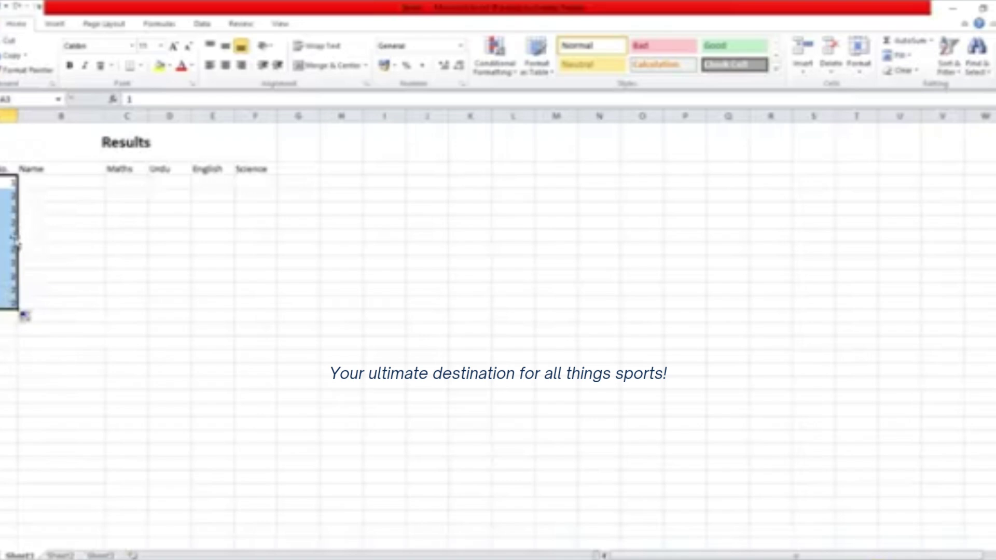
pyautogui.click(34, 319)
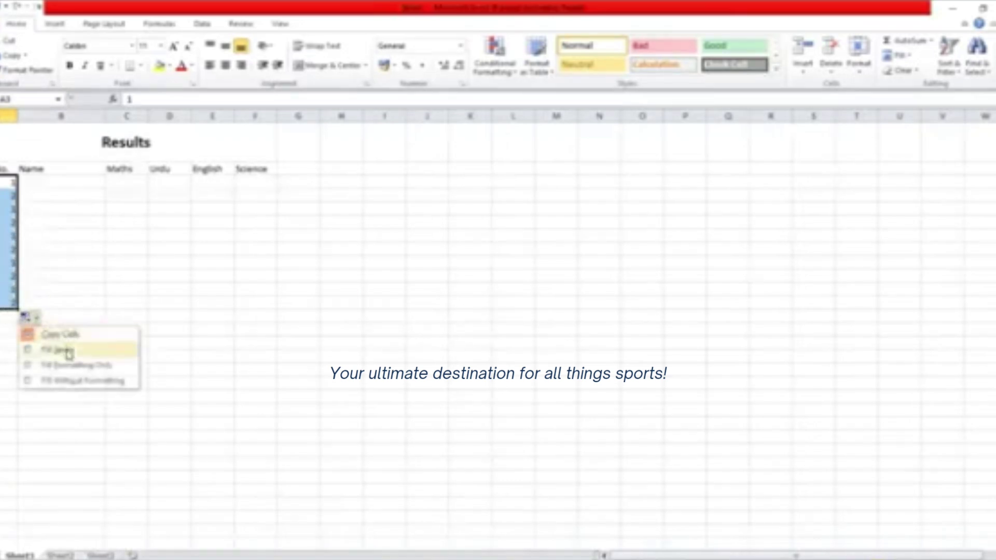
pyautogui.click(65, 349)
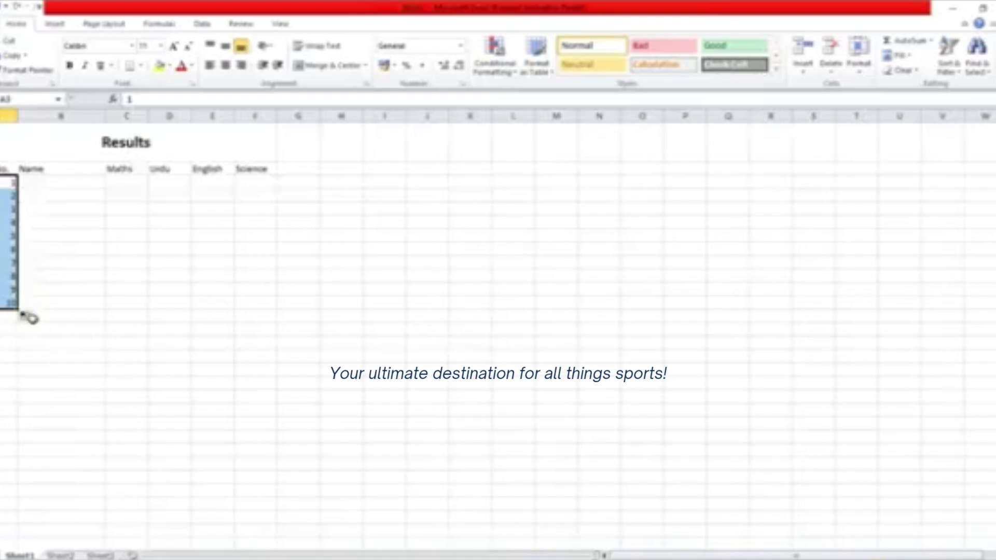
pyautogui.click(36, 318)
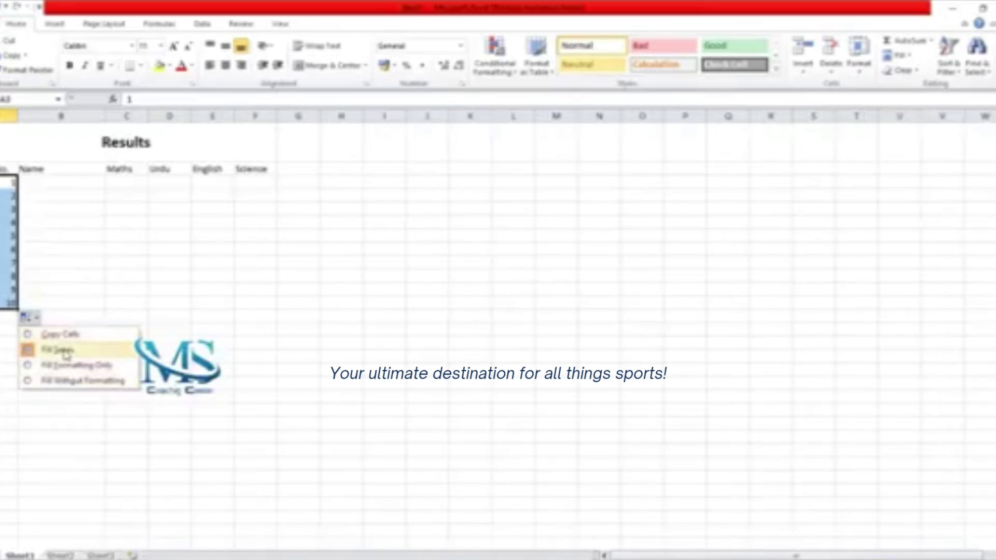
pyautogui.click(64, 251)
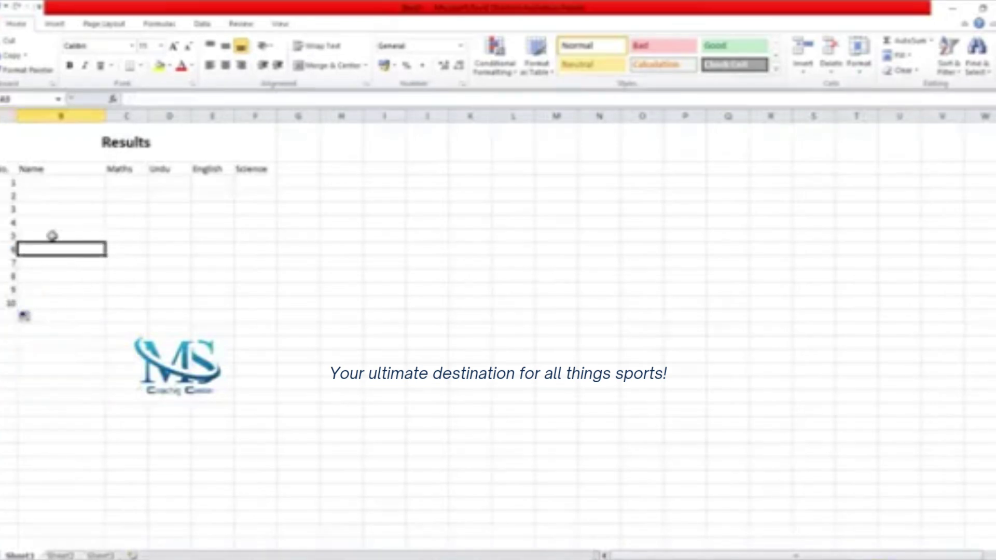
# Step: Enter the students' names for serial numbers 1 to 4 in the Name column, starting at B3
pyautogui.click(38, 182)
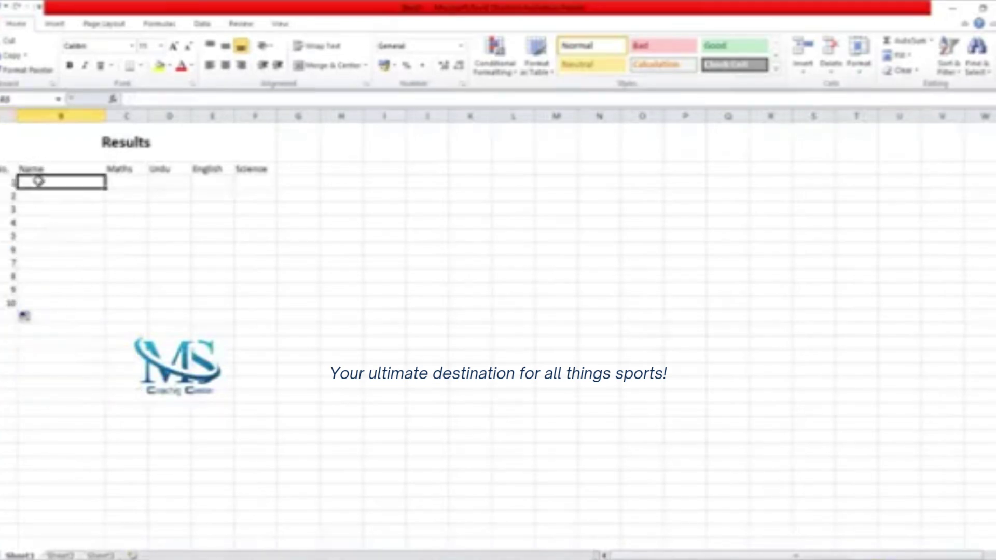
pyautogui.write('Ayesha')
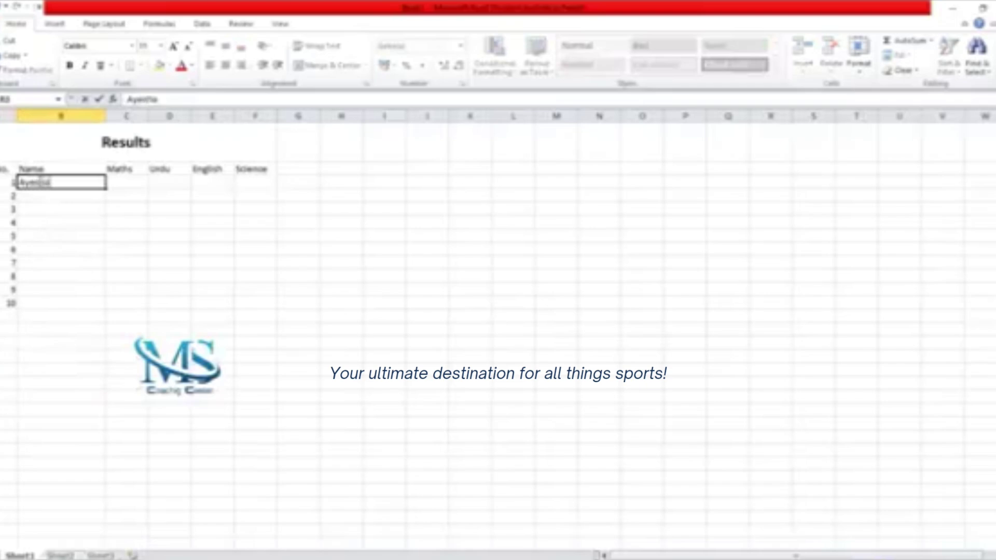
pyautogui.press('Return')
pyautogui.write('Arooj')
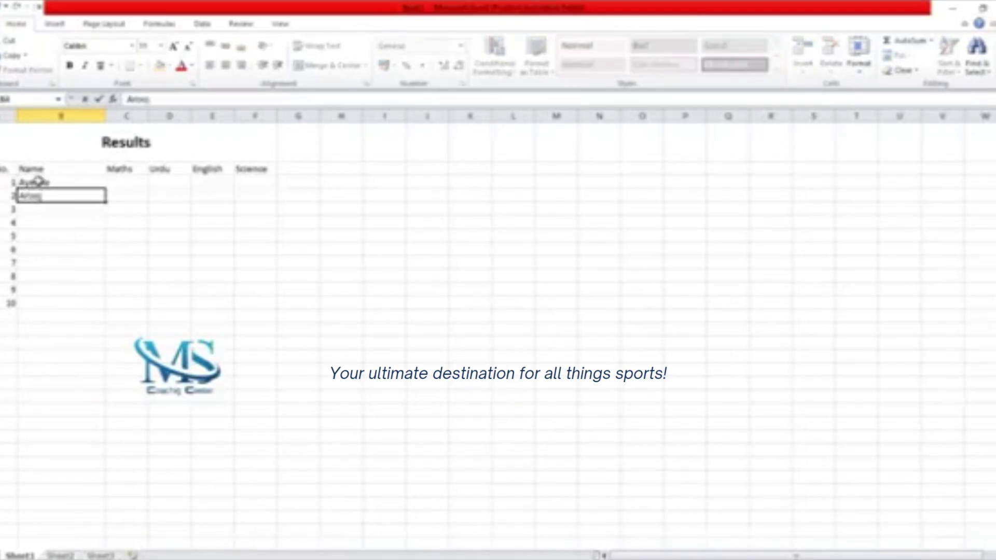
pyautogui.press('Return')
pyautogui.write('K')
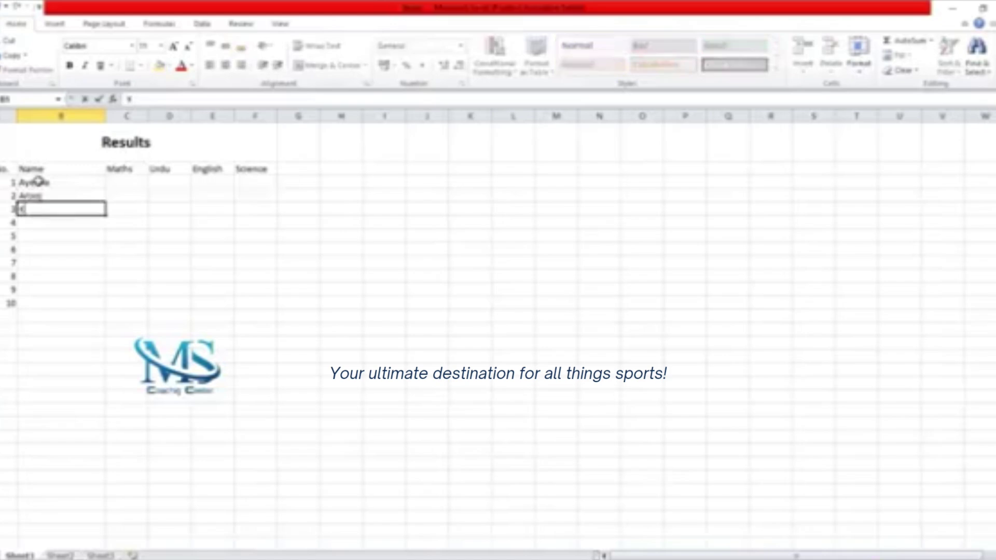
pyautogui.write('omal')
pyautogui.press('Return')
pyautogui.write('S')
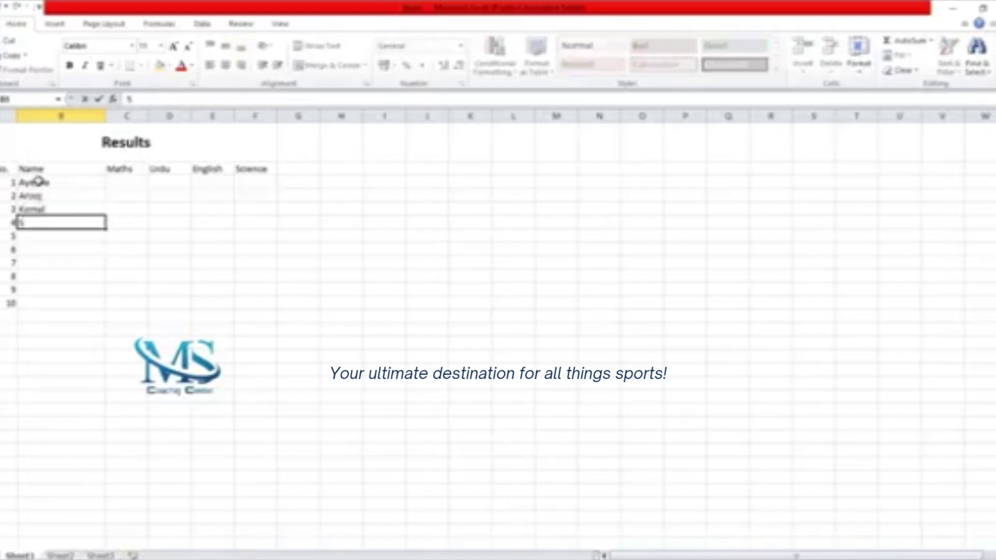
pyautogui.write('humaila')
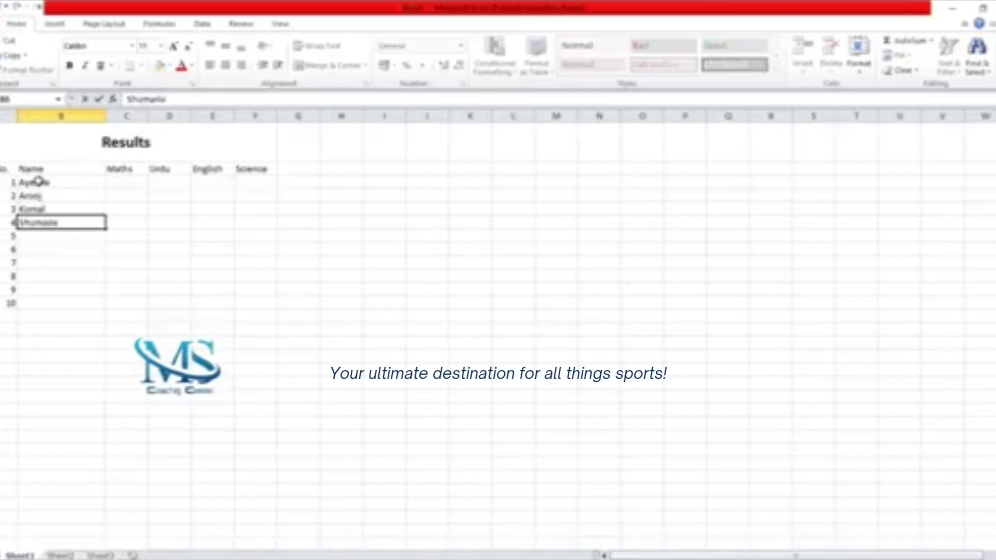
pyautogui.press('Return')
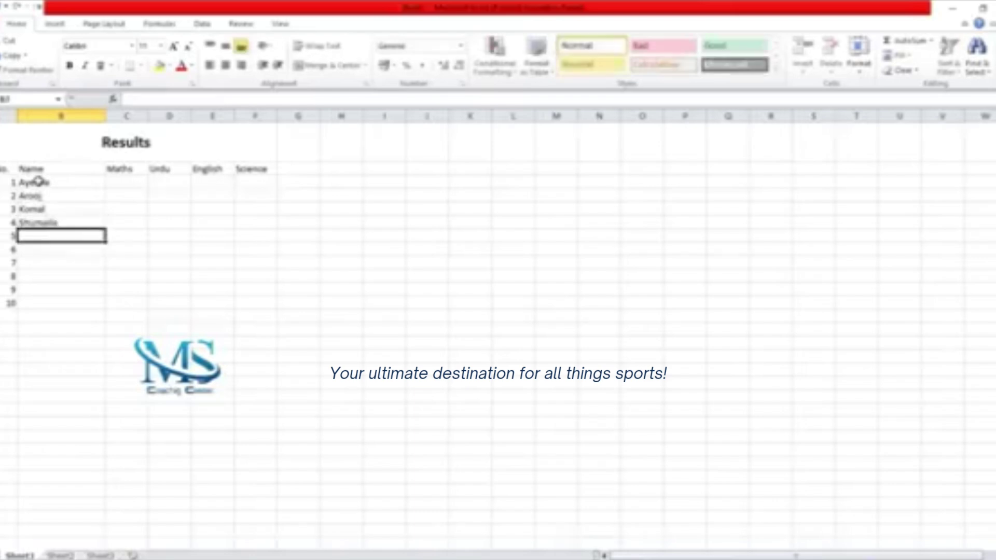
# Step: Enter the students' names for serial numbers 5 to 8 in the Name column
pyautogui.write('Ali')
pyautogui.press('Return')
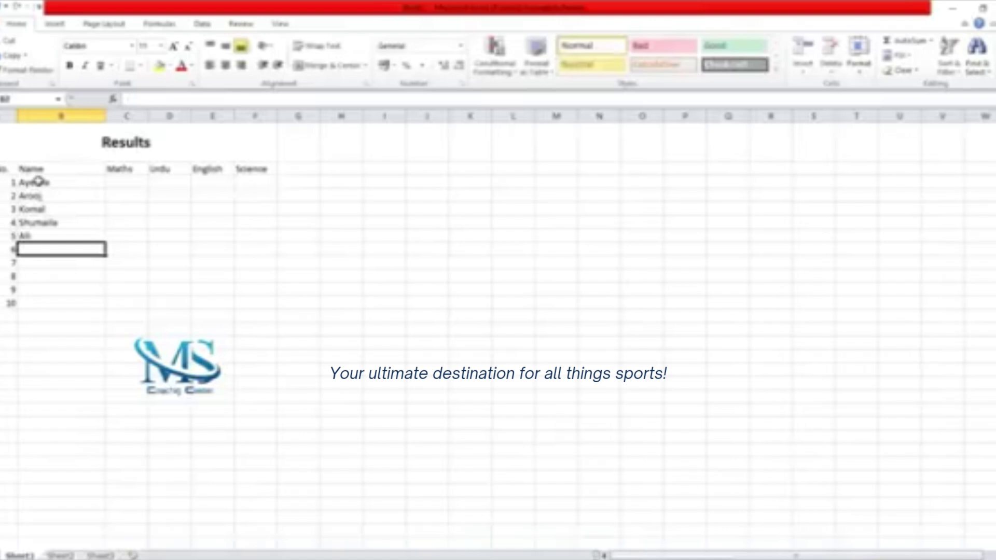
pyautogui.write('Sam')
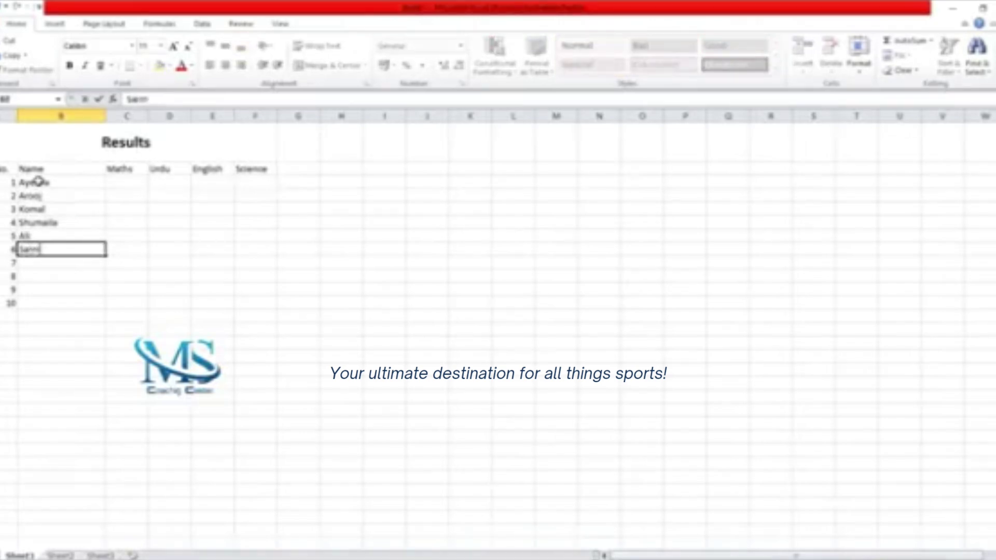
pyautogui.write('ad')
pyautogui.press('Return')
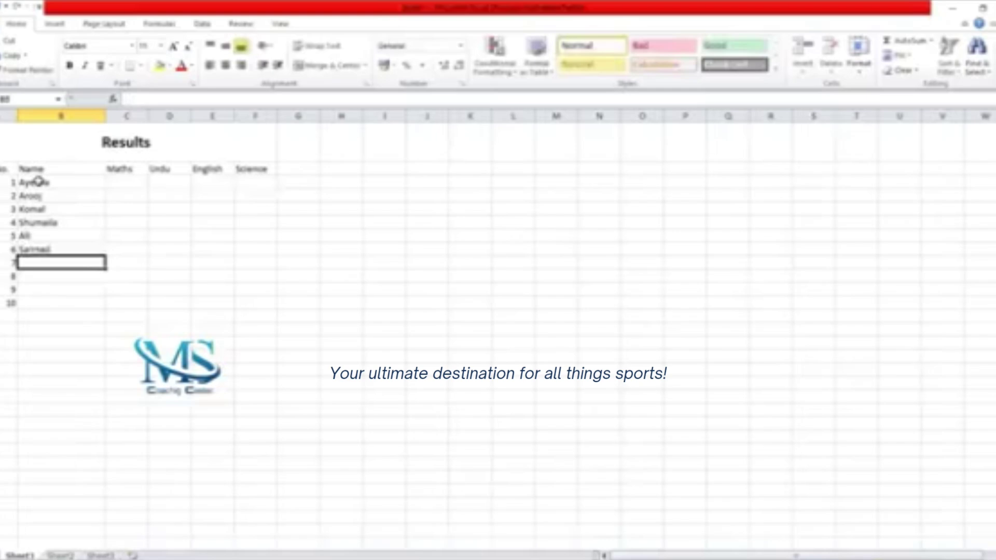
pyautogui.write('Sana')
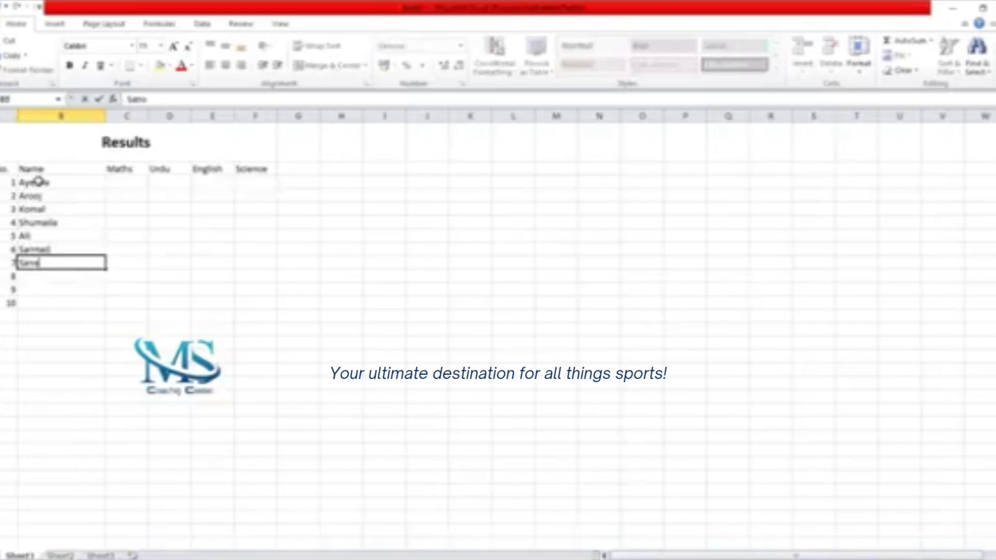
pyautogui.press('Return')
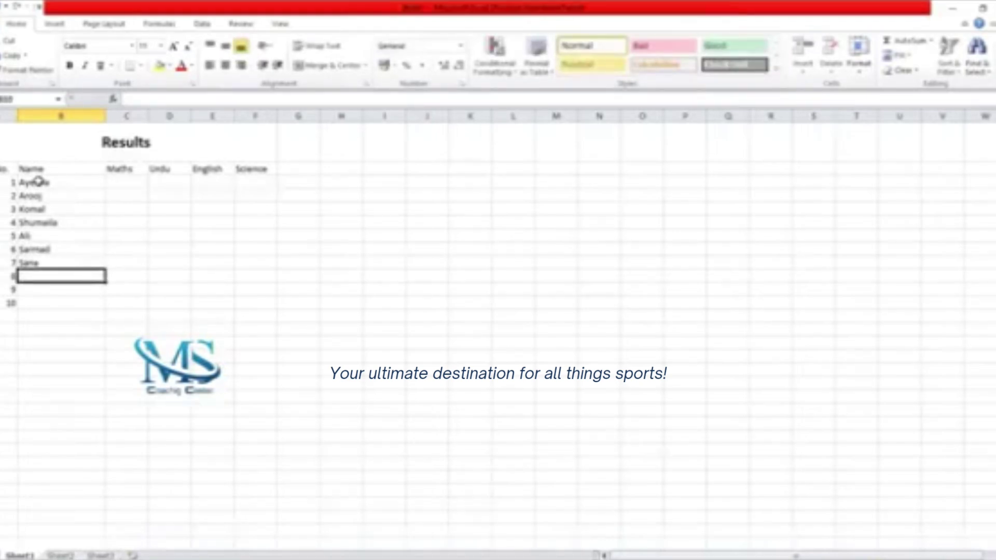
pyautogui.write('Total')
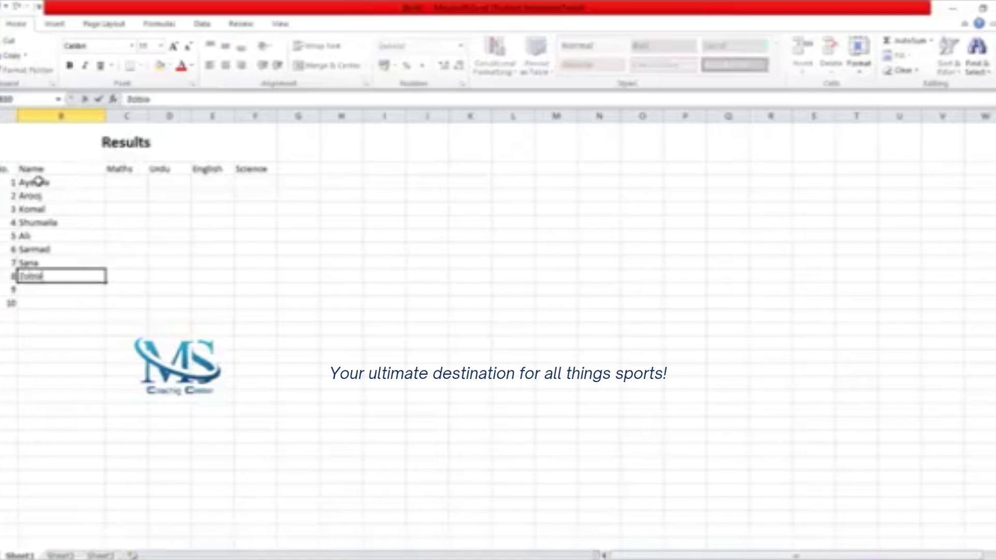
pyautogui.press('Return')
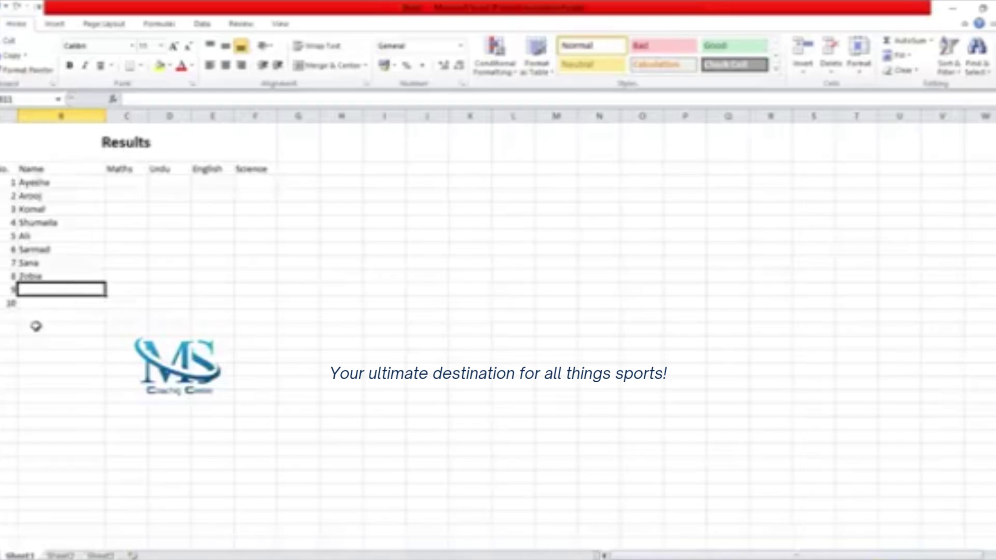
# Step: Enter the students' names for serial numbers 9 and 10 and select the first cell under Maths
pyautogui.write('Amn')
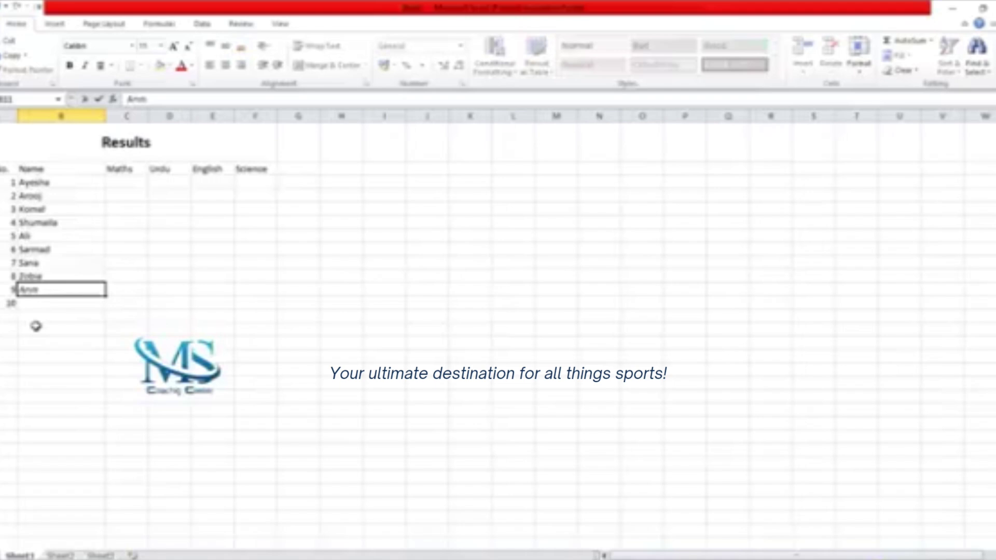
pyautogui.press('BackSpace')
pyautogui.press('BackSpace')
pyautogui.write('n')
pyautogui.write('q')
pyautogui.press('BackSpace')
pyautogui.write('um')
pyautogui.press('Return')
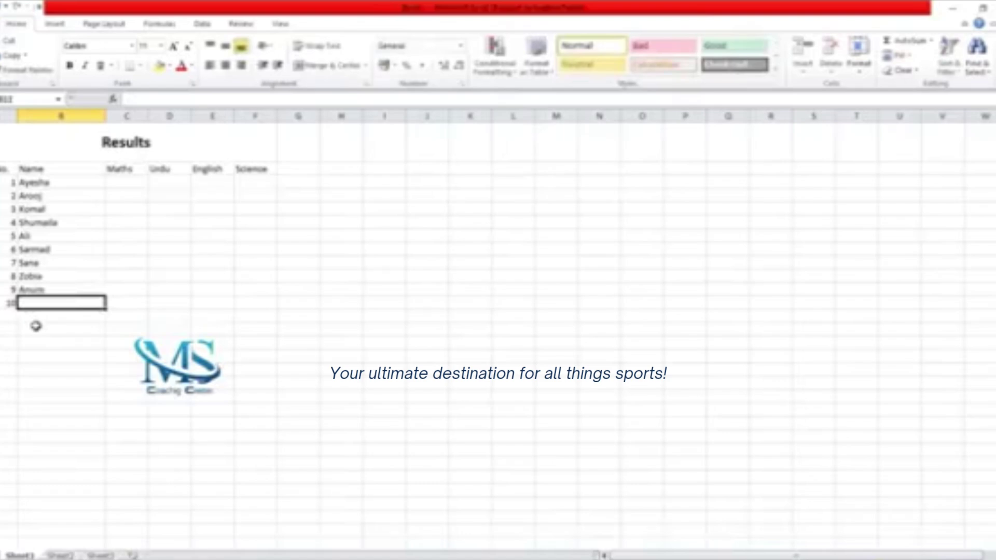
pyautogui.write('M')
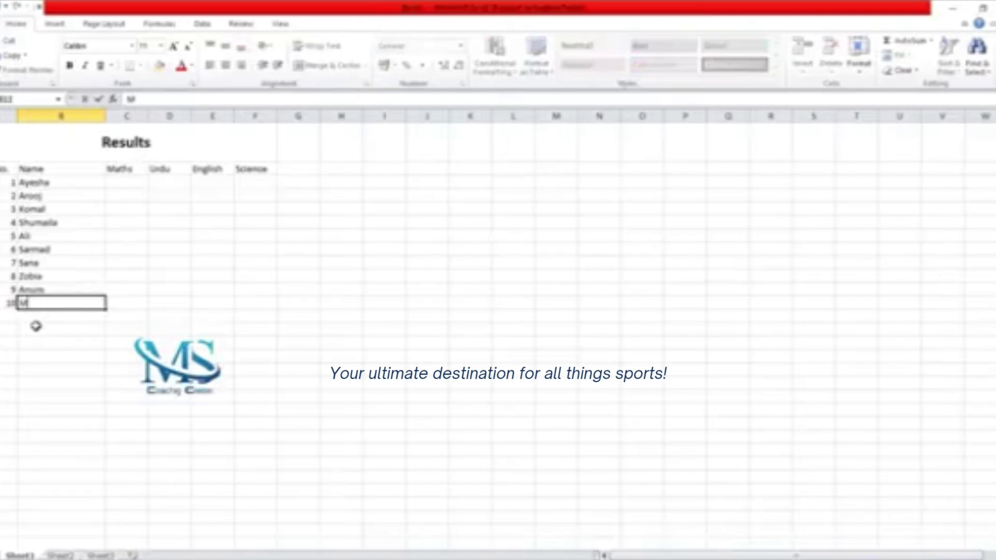
pyautogui.write('ohsin')
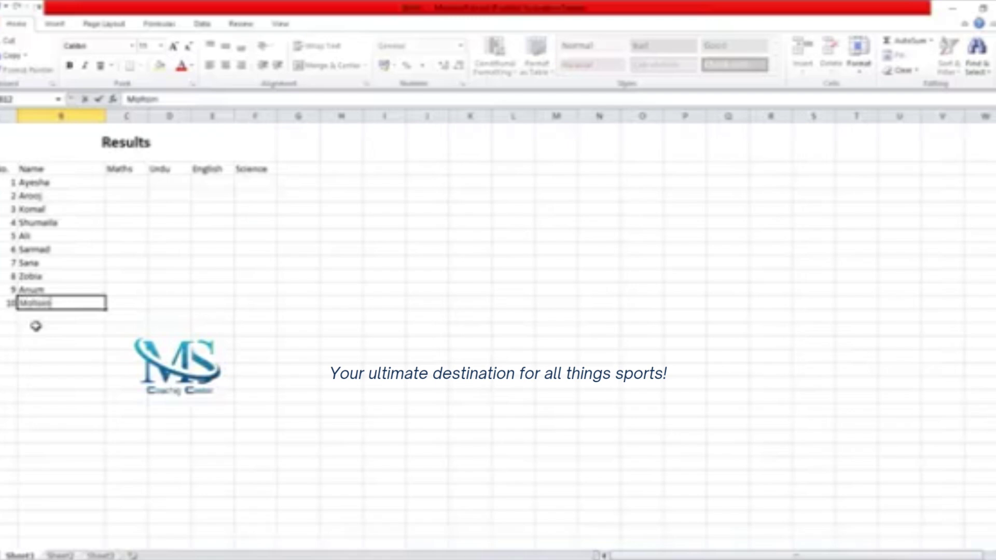
pyautogui.click(126, 183)
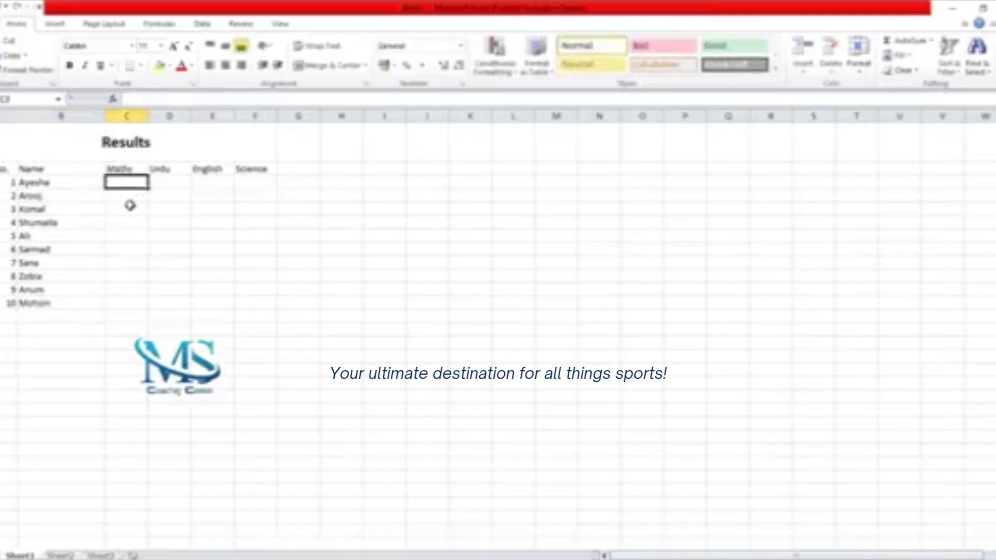
# Step: Enter Maths marks for serial numbers 1 to 4, starting with 23 and 25 and ending with 67
pyautogui.write('23')
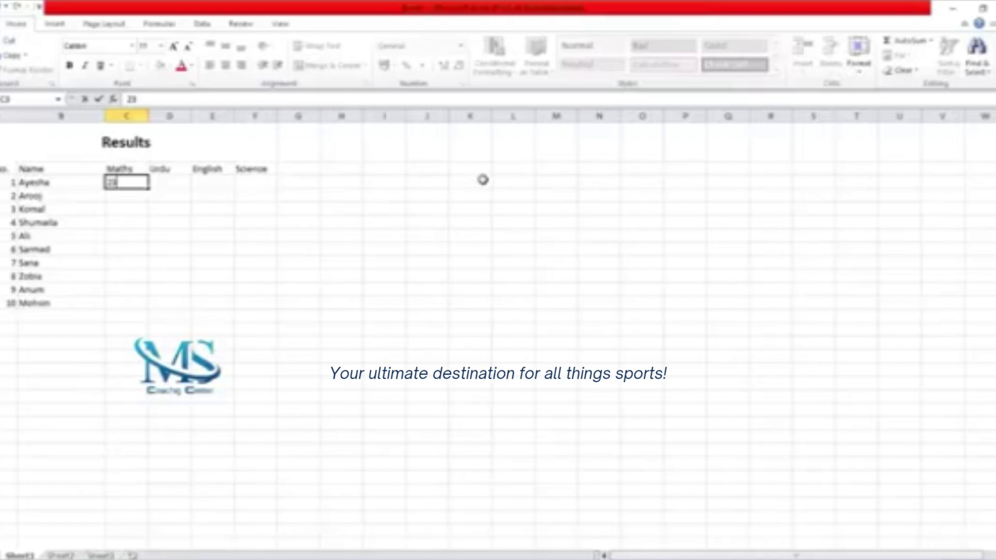
pyautogui.click(124, 197)
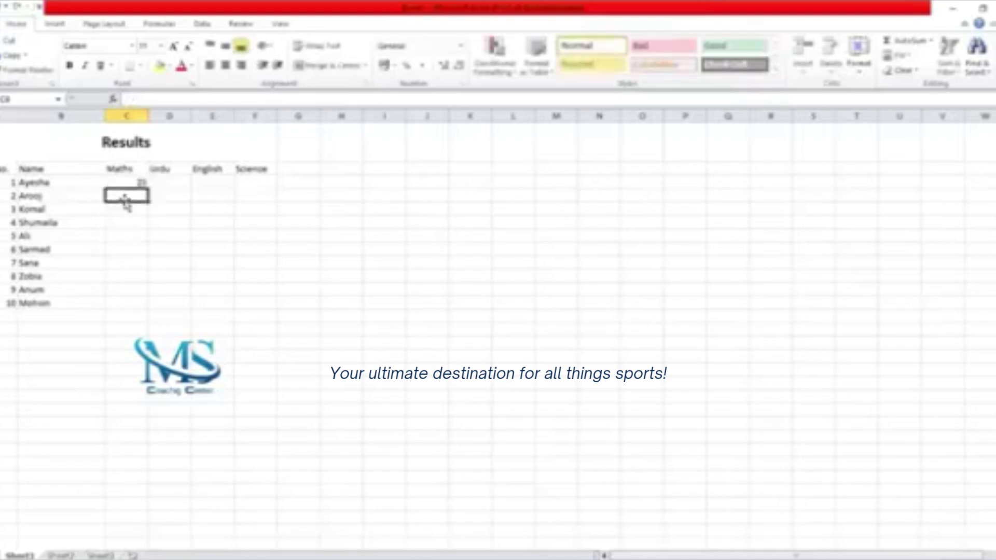
pyautogui.write('25')
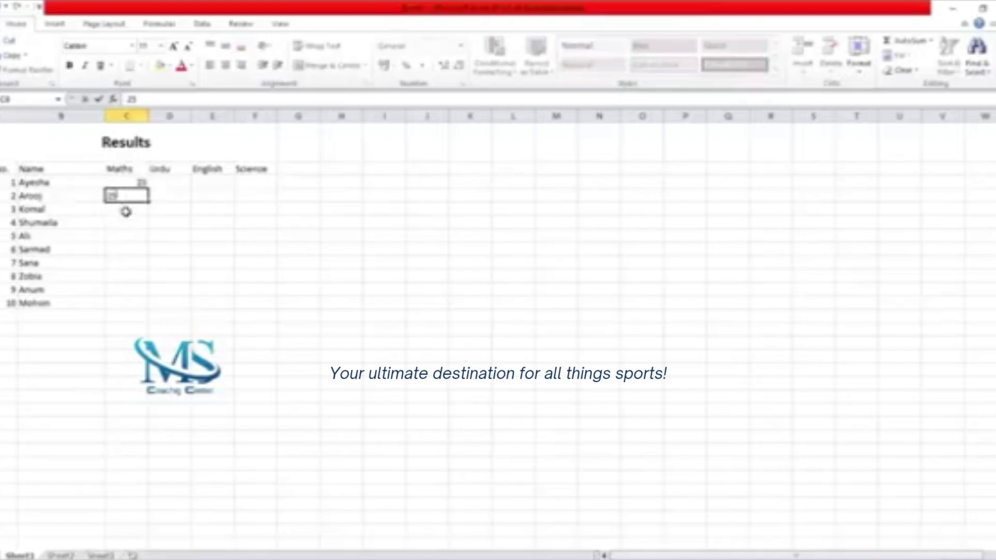
pyautogui.click(126, 210)
pyautogui.write('2')
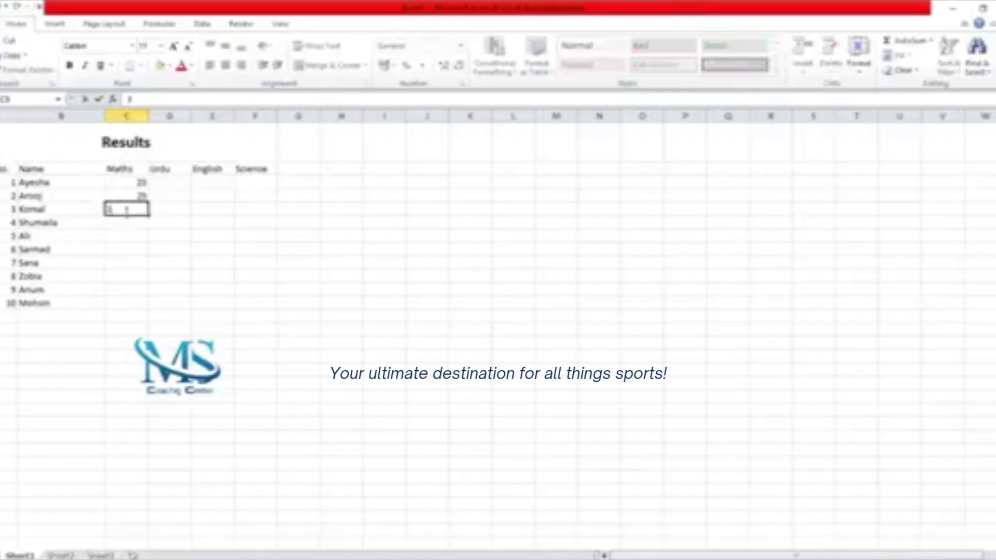
pyautogui.write('0')
pyautogui.click(126, 225)
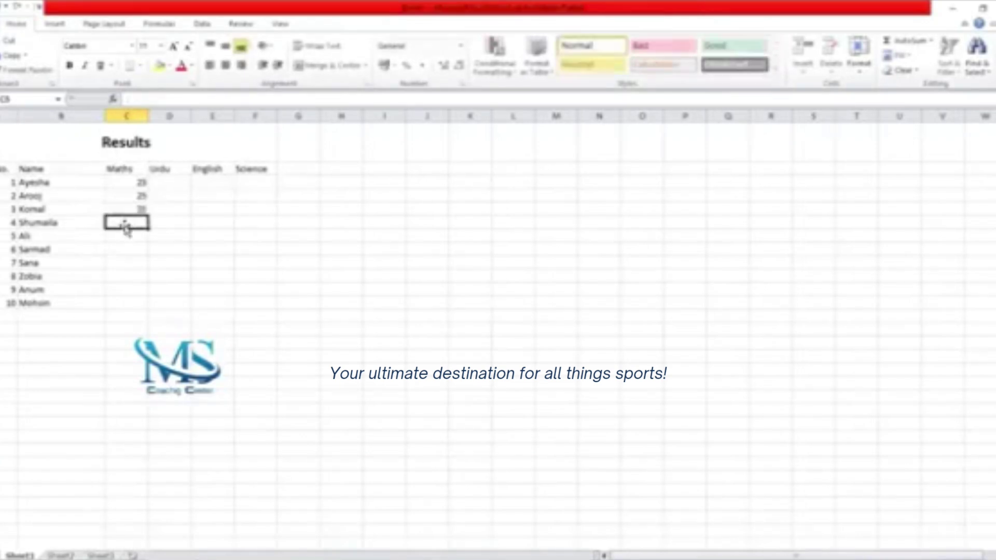
pyautogui.write('67')
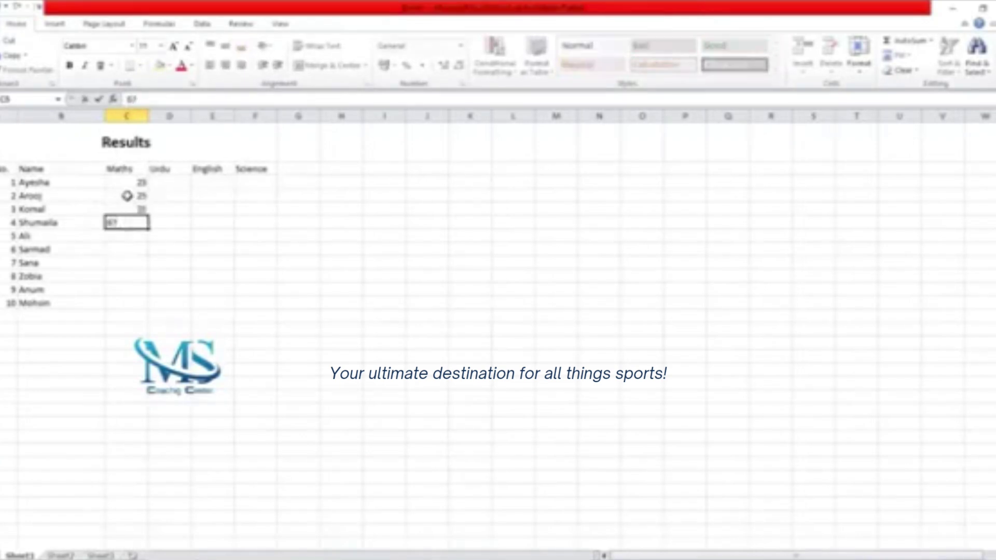
# Step: Fill the Maths column from the first mark in C3 down to serial number 10, using the Fill Series option
pyautogui.click(127, 195)
pyautogui.click(127, 182)
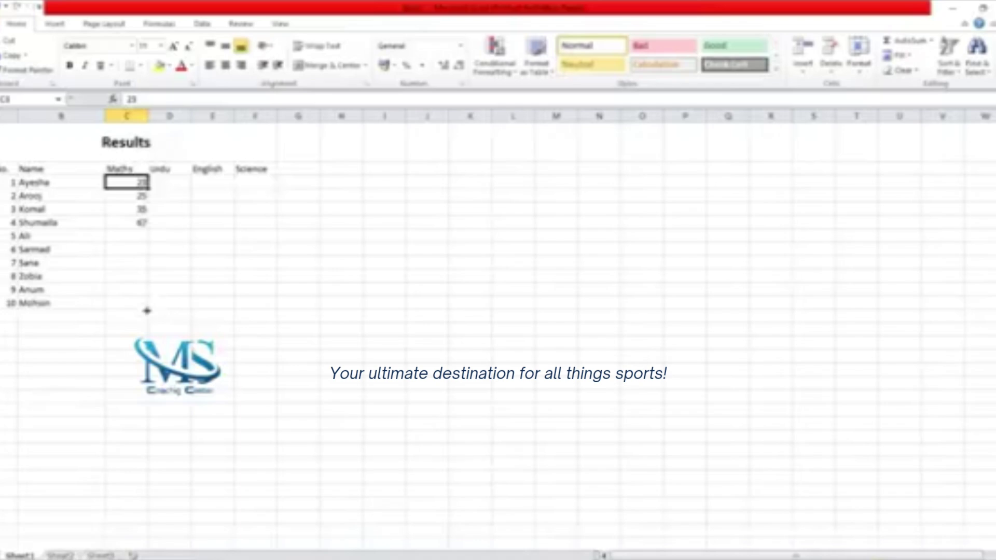
pyautogui.moveTo(147, 311); pyautogui.dragTo(148, 311)
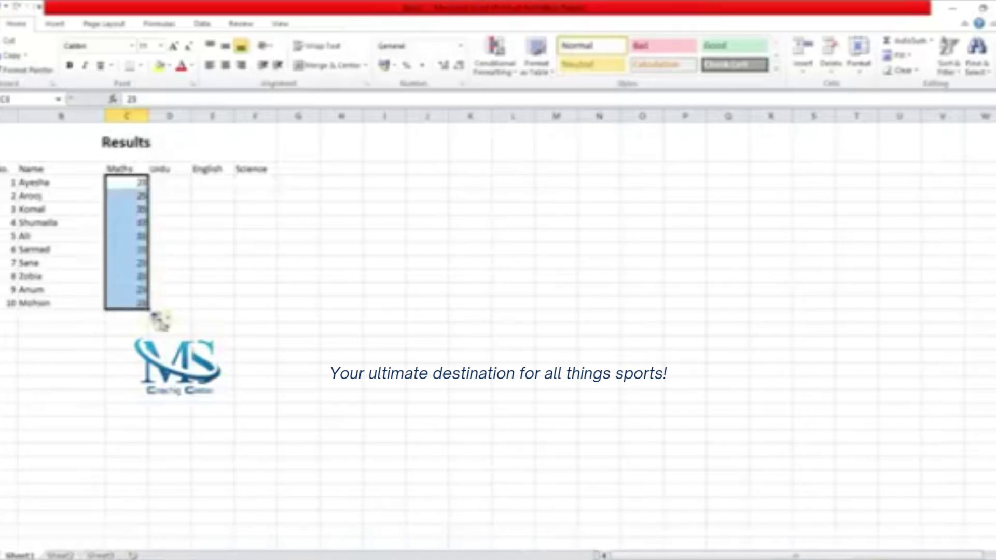
pyautogui.click(161, 318)
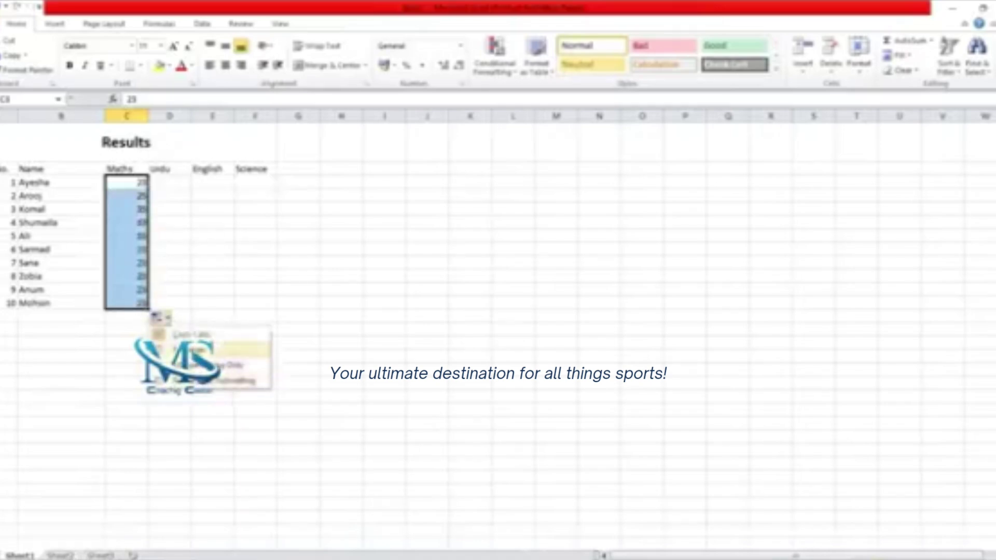
pyautogui.click(196, 350)
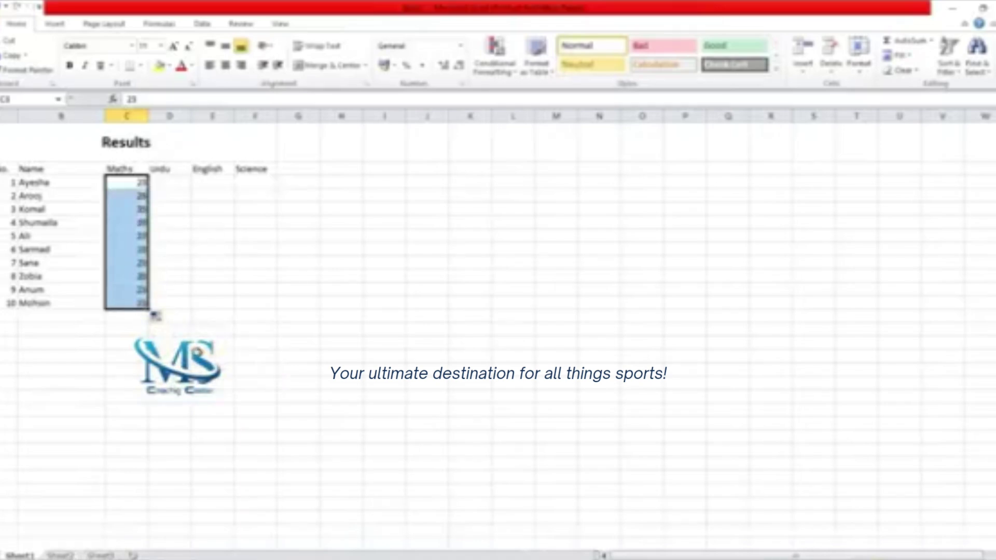
pyautogui.click(252, 263)
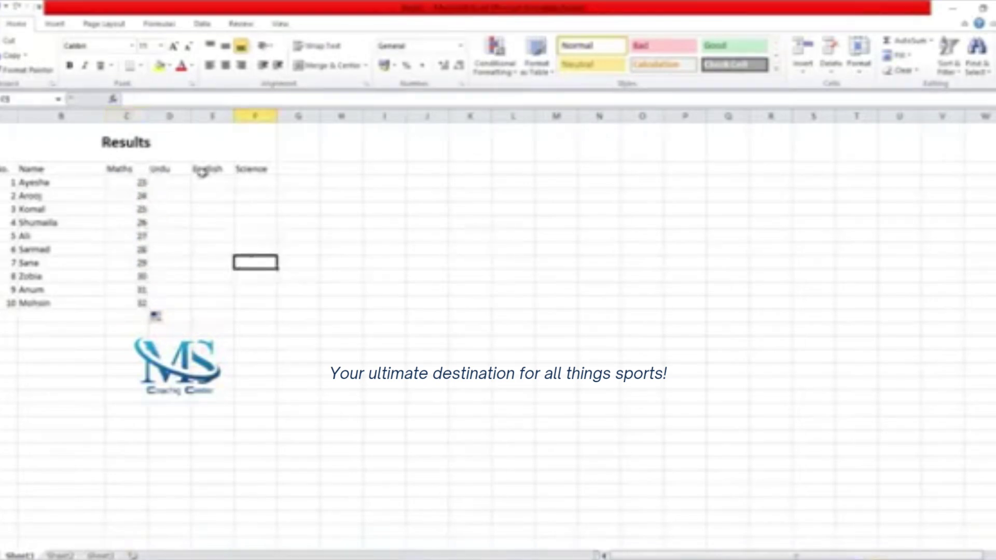
# Step: Enter the Urdu marks 38 and 39 for serial numbers 1 and 2
pyautogui.click(182, 182)
pyautogui.write('1')
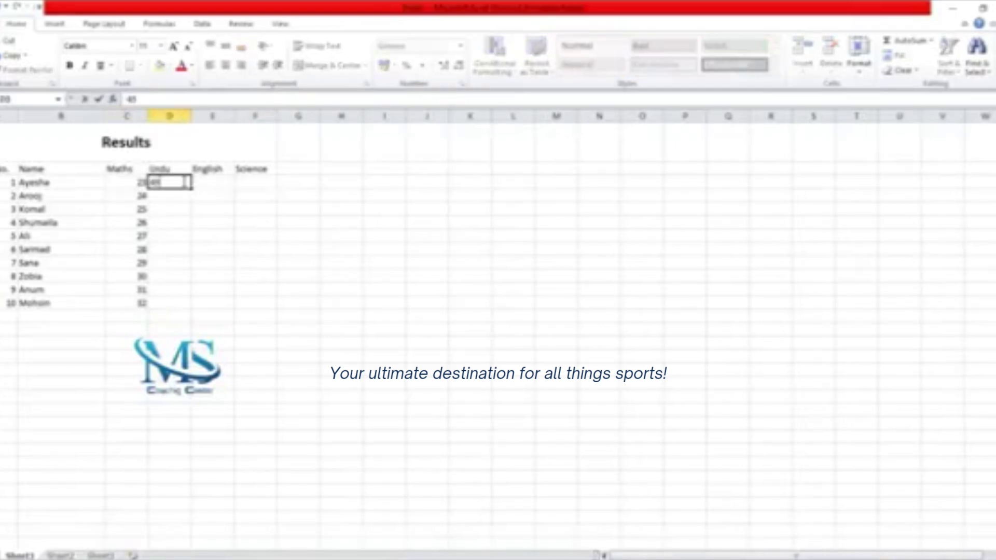
pyautogui.press('BackSpace')
pyautogui.press('Return')
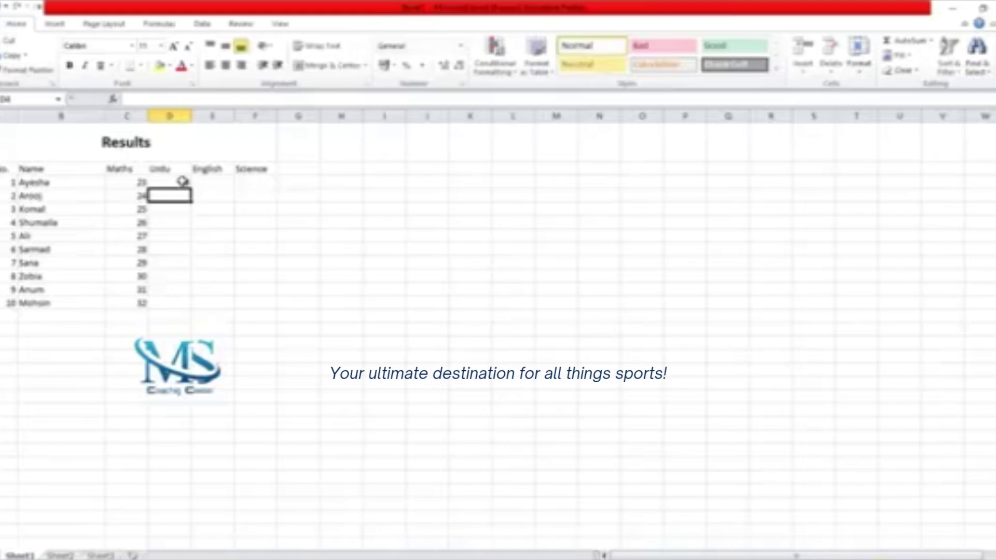
pyautogui.write('59')
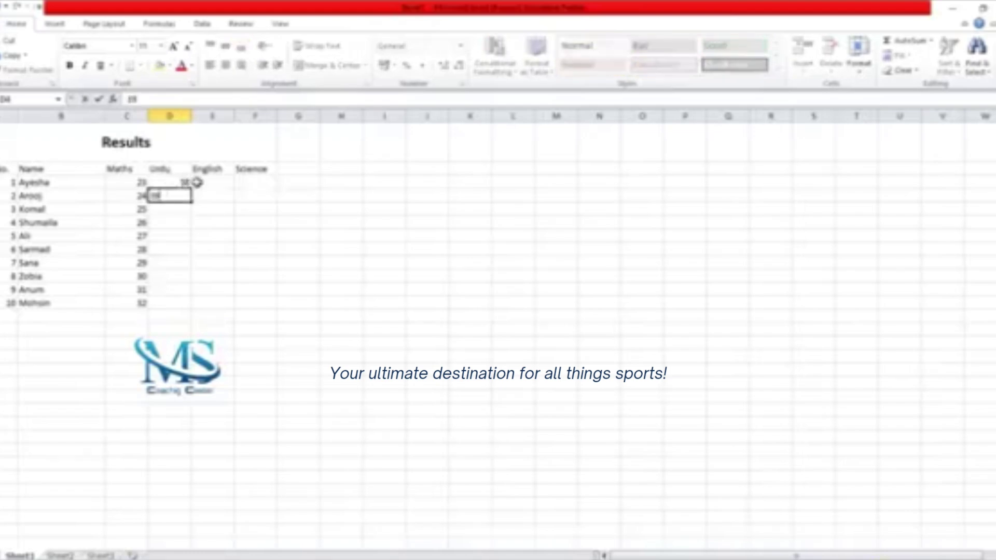
# Step: Try the Fill Down command on the first Urdu mark in D3
pyautogui.click(184, 182)
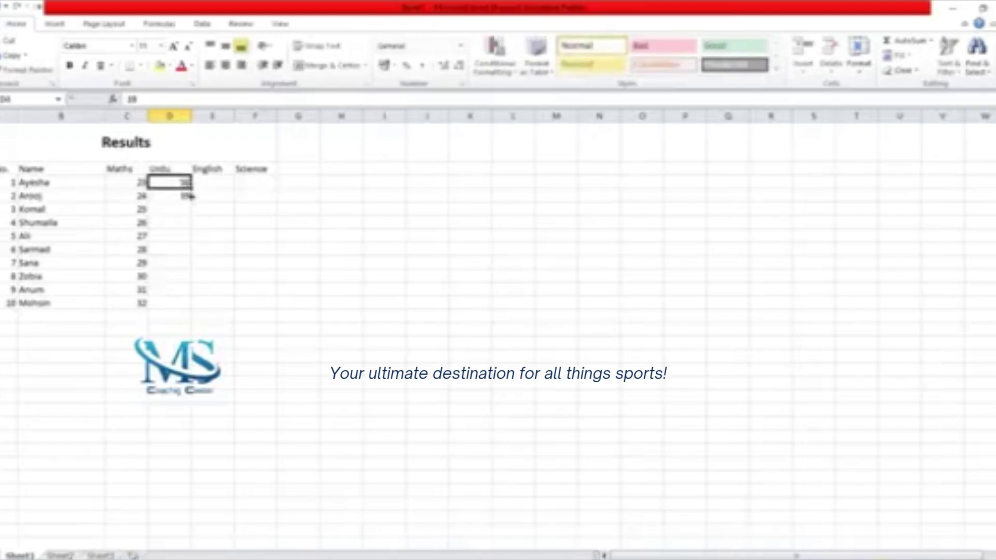
pyautogui.moveTo(191, 188); pyautogui.dragTo(192, 197)
pyautogui.click(188, 183)
pyautogui.click(905, 56)
pyautogui.click(914, 76)
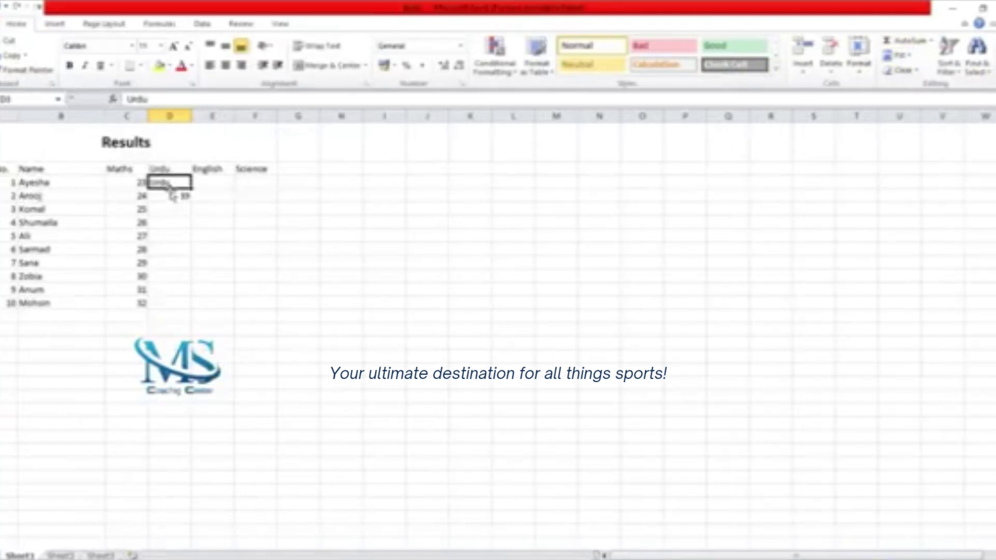
# Step: Replace the content of the first Urdu mark cell, D3, with 38
pyautogui.press('BackSpace')
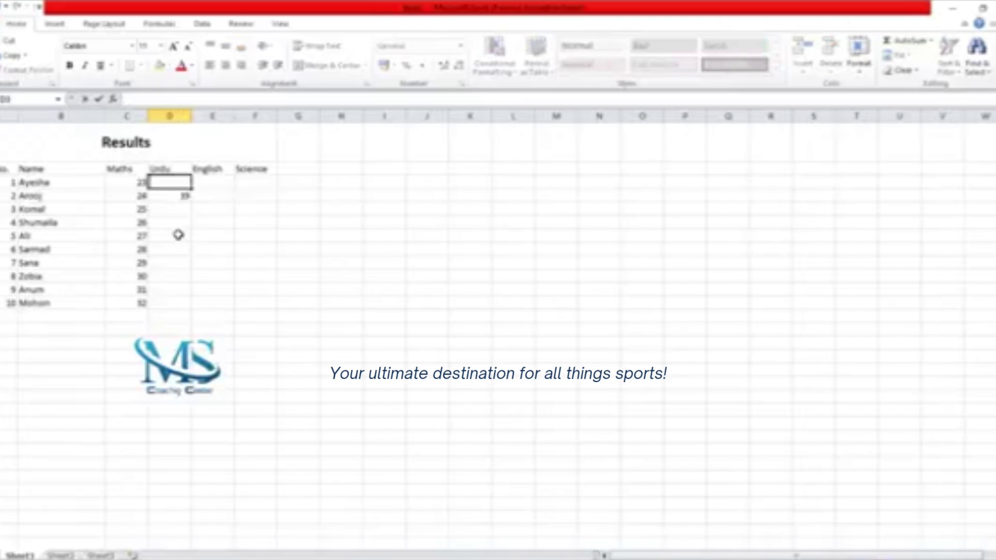
pyautogui.write('33')
# Step: Fill the Urdu cell for serial number 3 with the mark above it using Fill Down
pyautogui.click(182, 207)
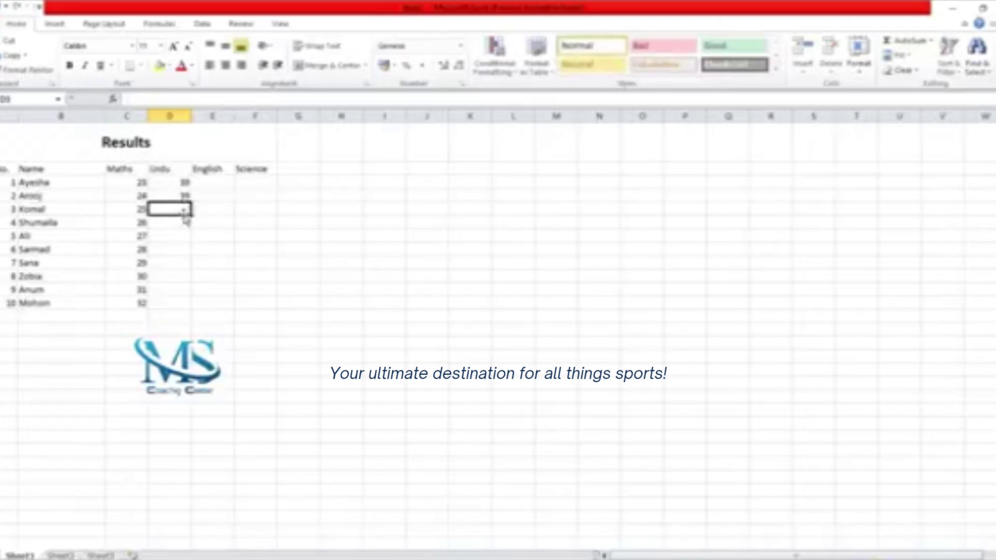
pyautogui.click(906, 57)
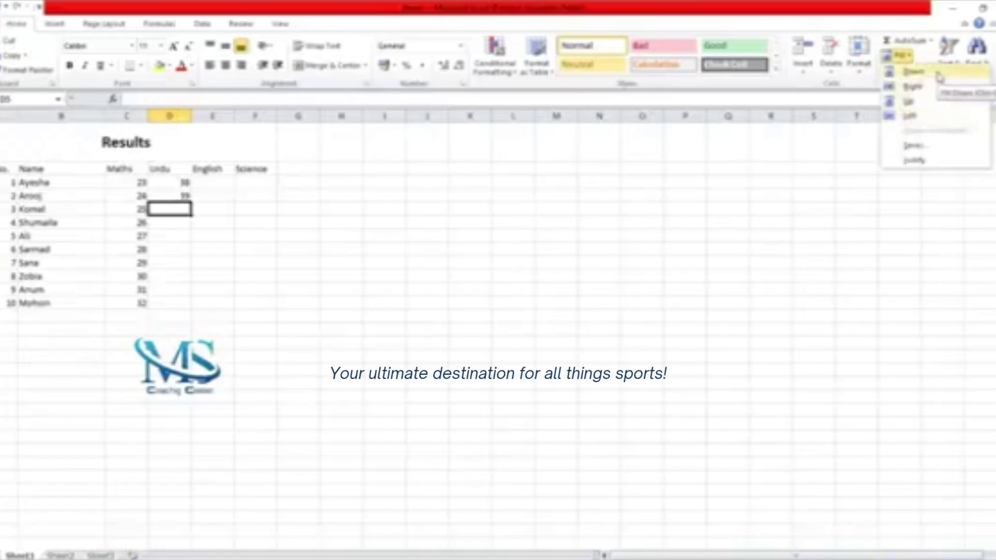
pyautogui.hotkey('ctrl', 'd')
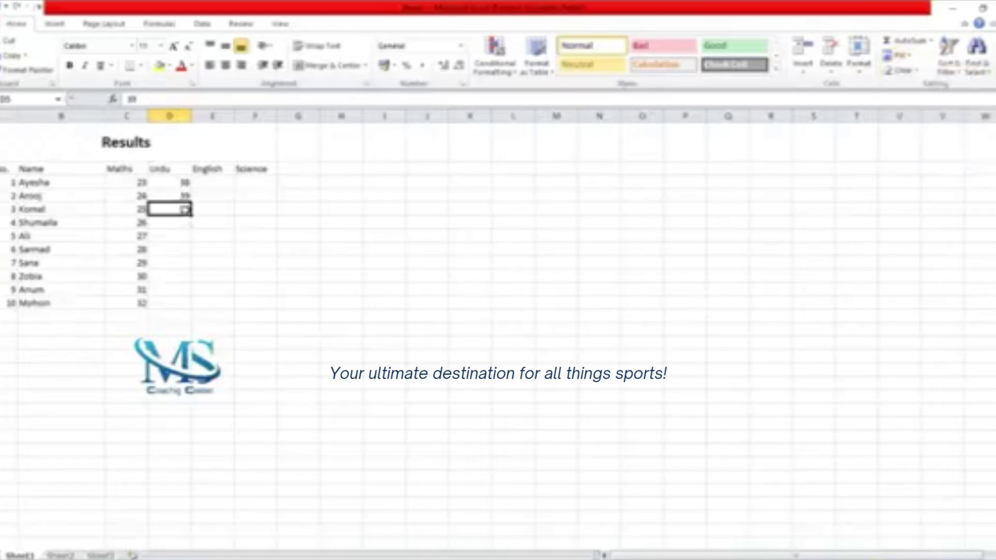
# Step: Try a Series fill with series in Columns and type Linear on the Urdu cell for serial number 4
pyautogui.click(186, 227)
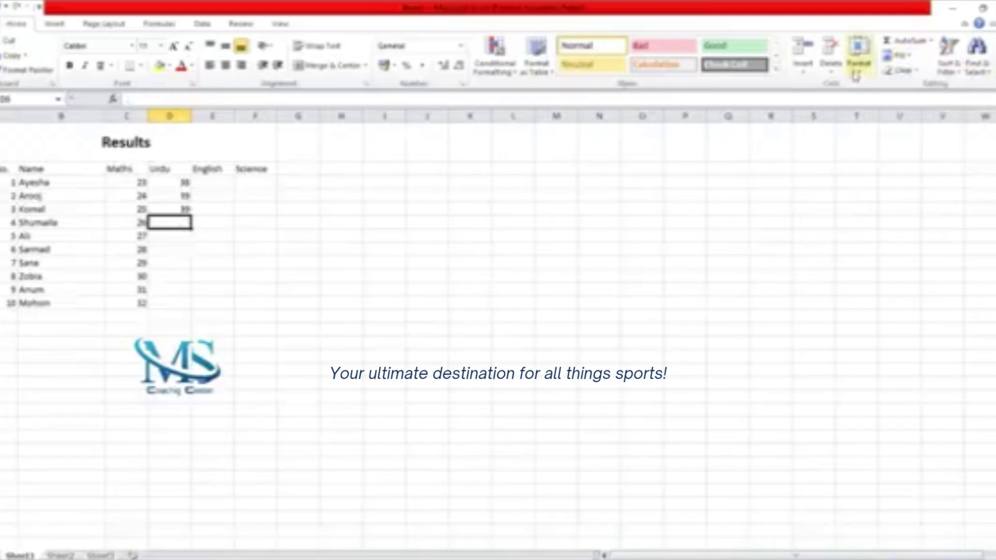
pyautogui.click(898, 58)
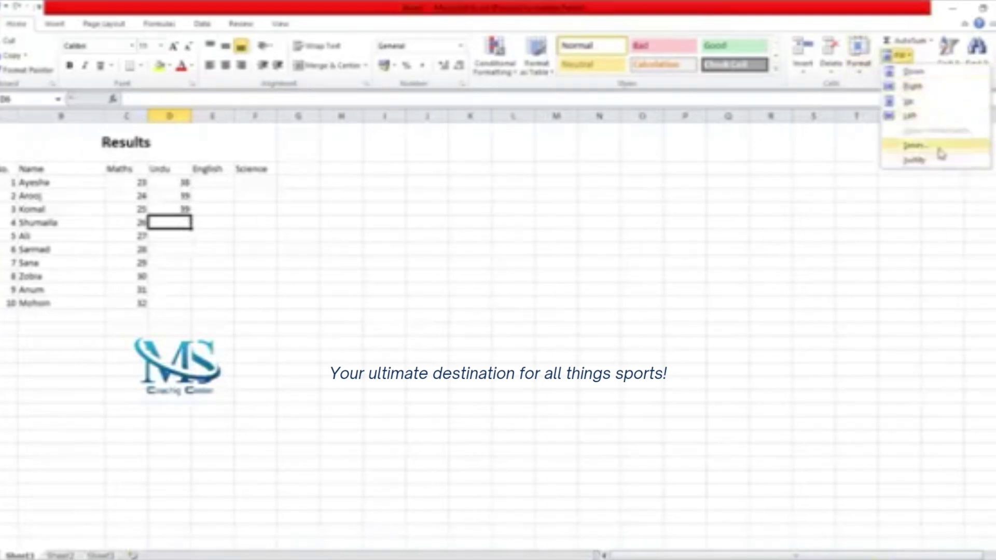
pyautogui.click(941, 149)
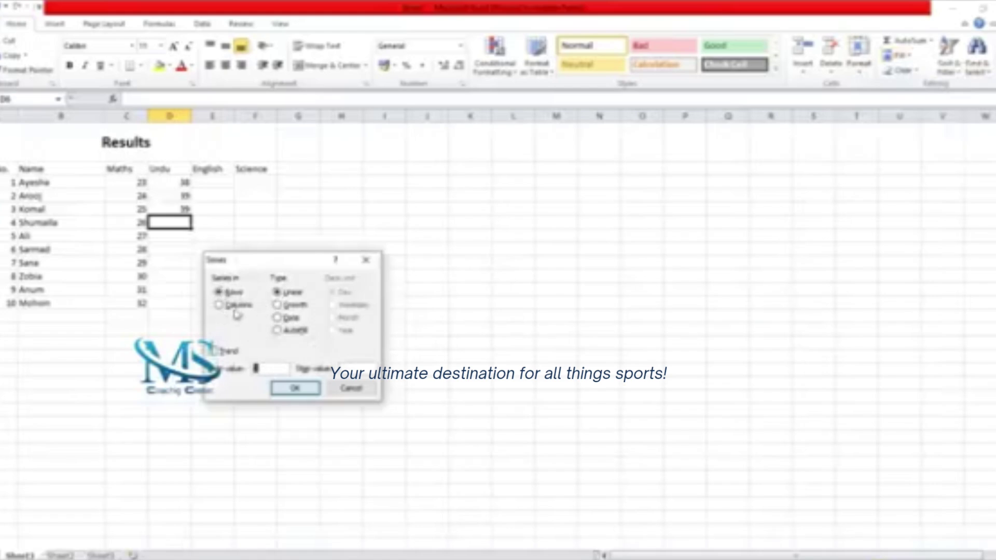
pyautogui.click(223, 305)
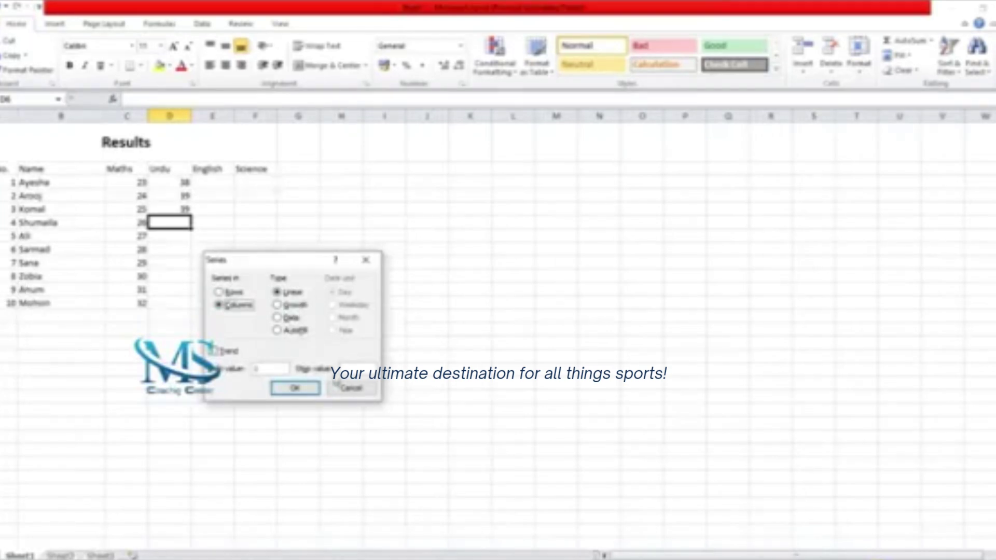
pyautogui.click(311, 390)
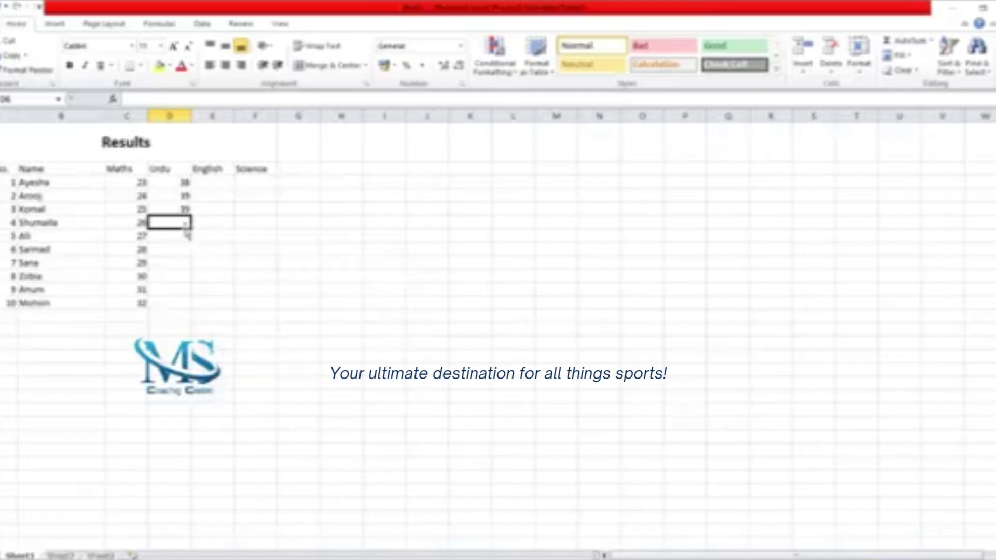
# Step: Clear the Urdu mark for serial number 3
pyautogui.click(186, 248)
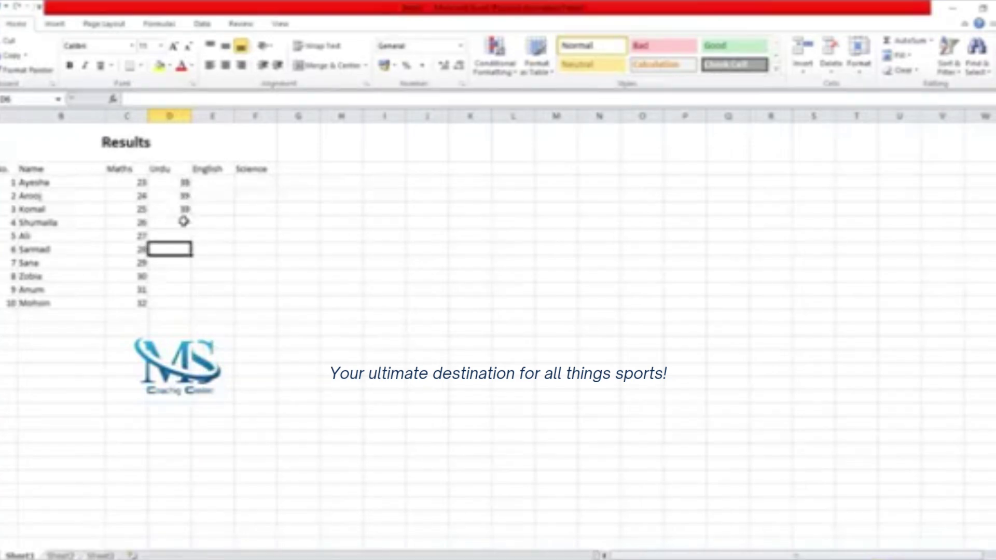
pyautogui.click(185, 222)
pyautogui.click(186, 209)
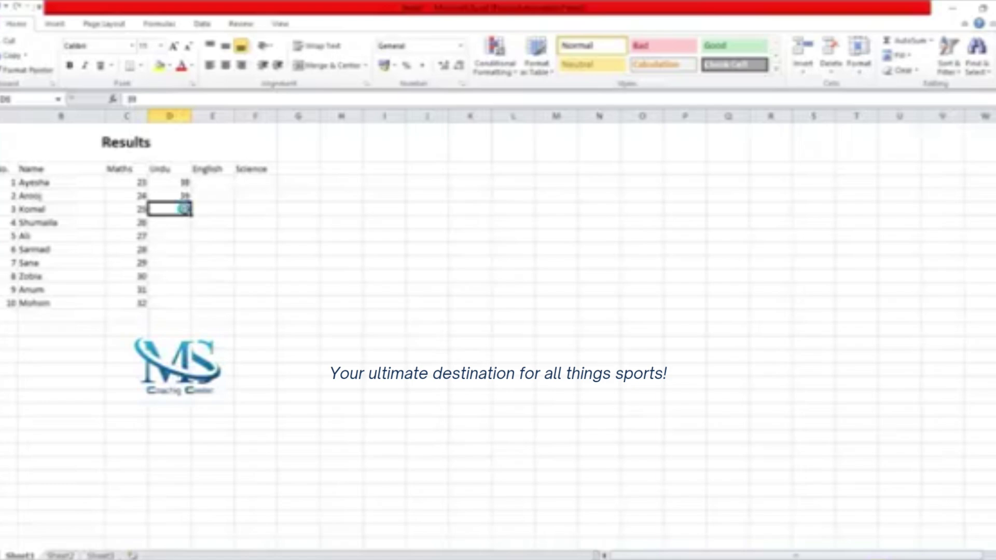
# Step: Fill the Urdu column from the first mark in D3 down to serial number 10, using the Fill Series option
pyautogui.click(179, 183)
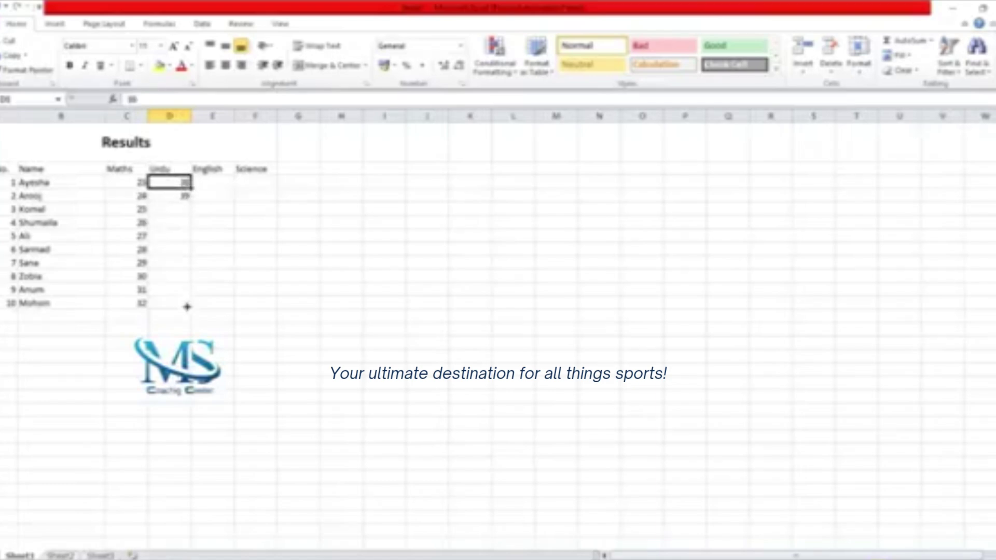
pyautogui.moveTo(187, 307); pyautogui.dragTo(187, 309)
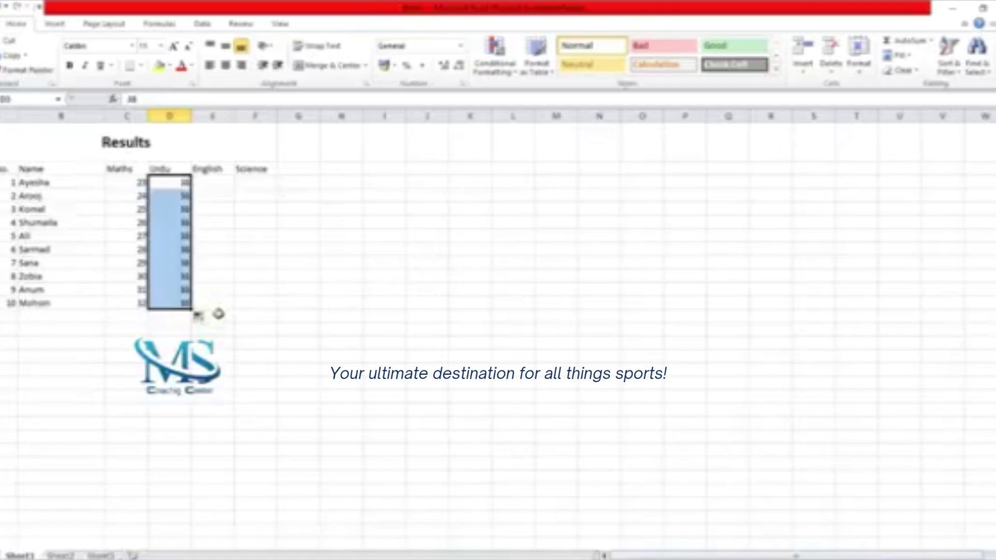
pyautogui.click(200, 317)
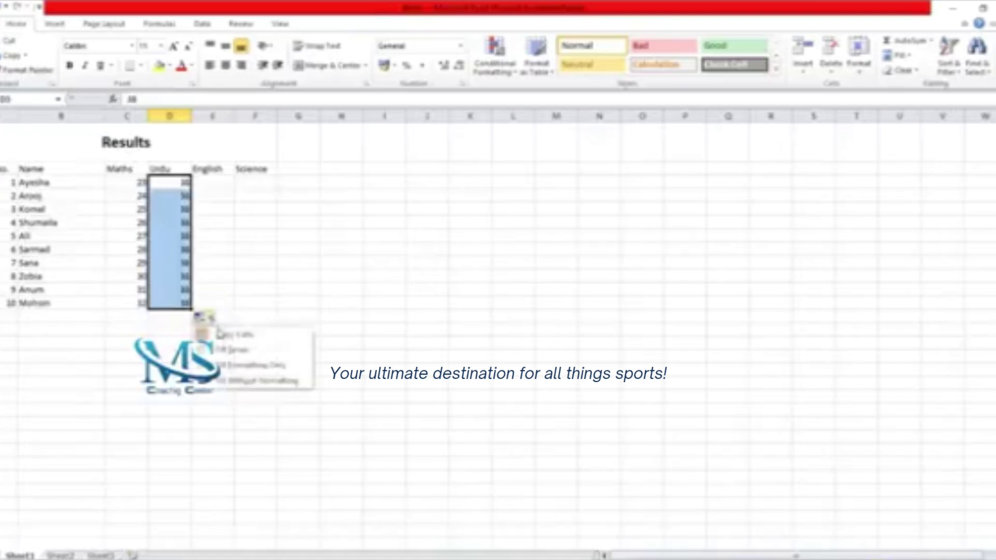
pyautogui.click(229, 350)
pyautogui.click(263, 221)
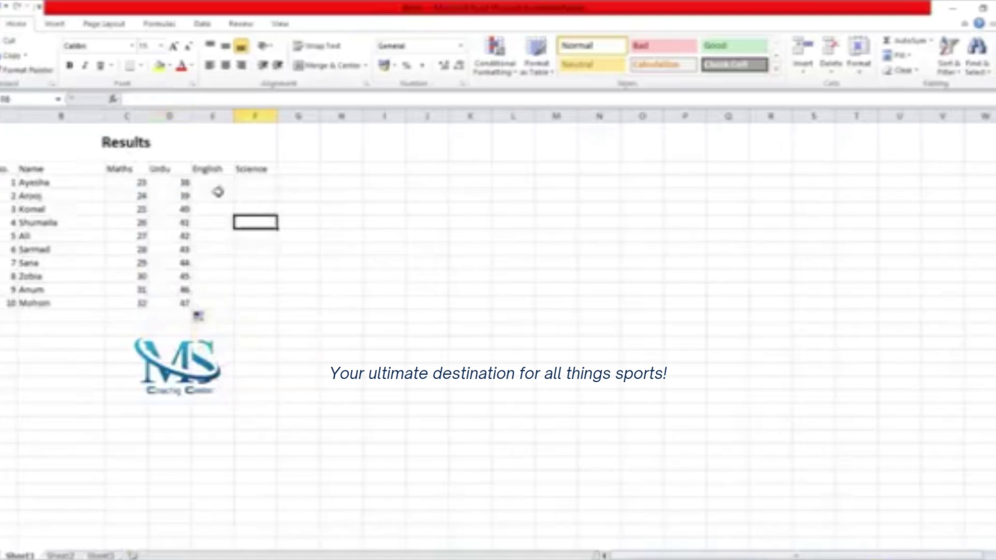
# Step: Enter 28 as the first English mark and fill it down to serial number 10 with the Fill Series option
pyautogui.click(198, 184)
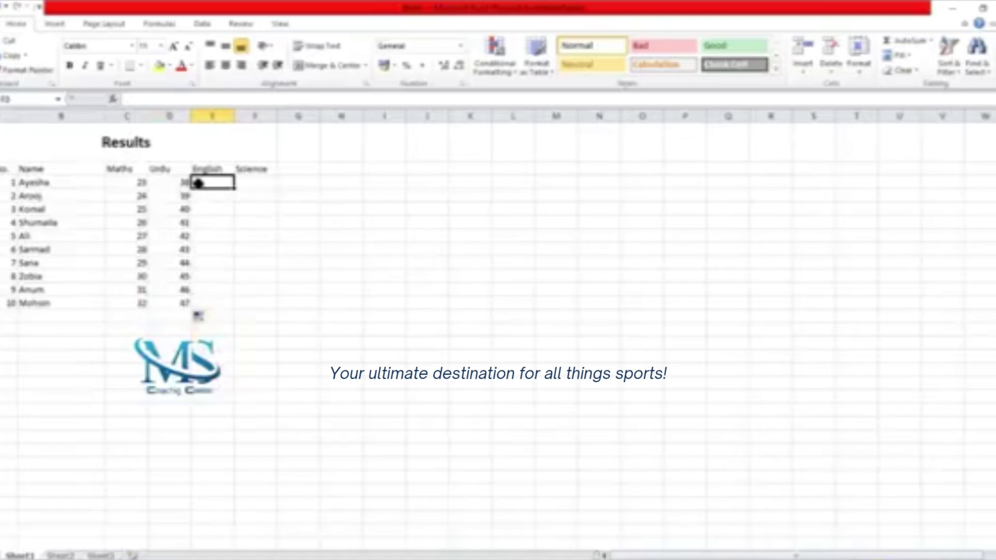
pyautogui.write('28')
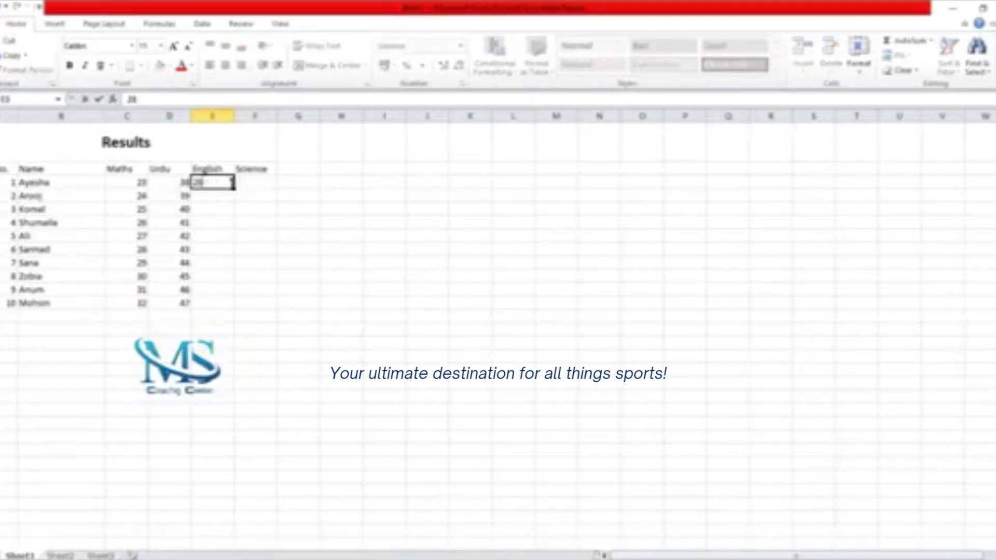
pyautogui.moveTo(234, 187); pyautogui.dragTo(243, 309)
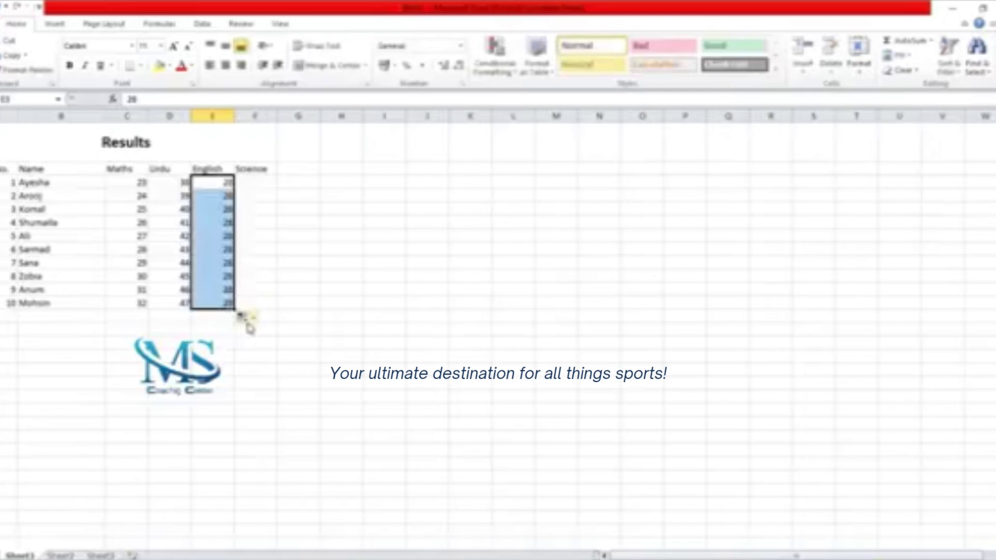
pyautogui.click(251, 318)
pyautogui.click(273, 351)
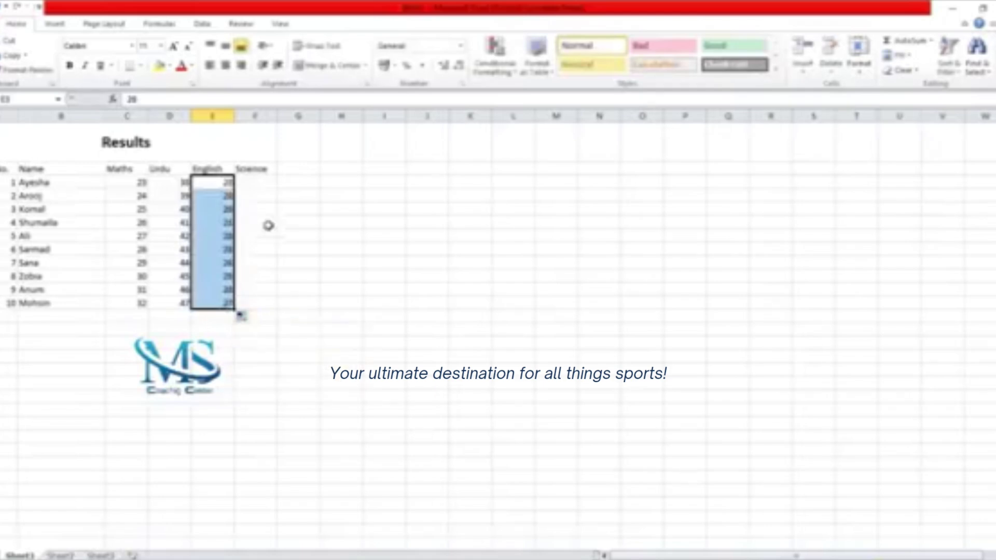
# Step: Enter 32 as the first Science mark and copy it down the column to roll number 10
pyautogui.click(260, 181)
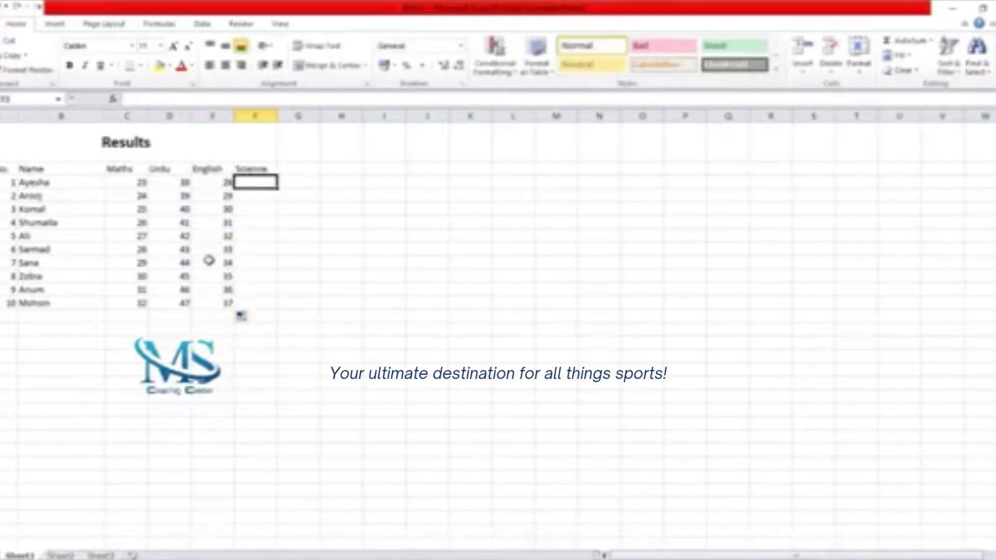
pyautogui.write('67')
pyautogui.press('BackSpace')
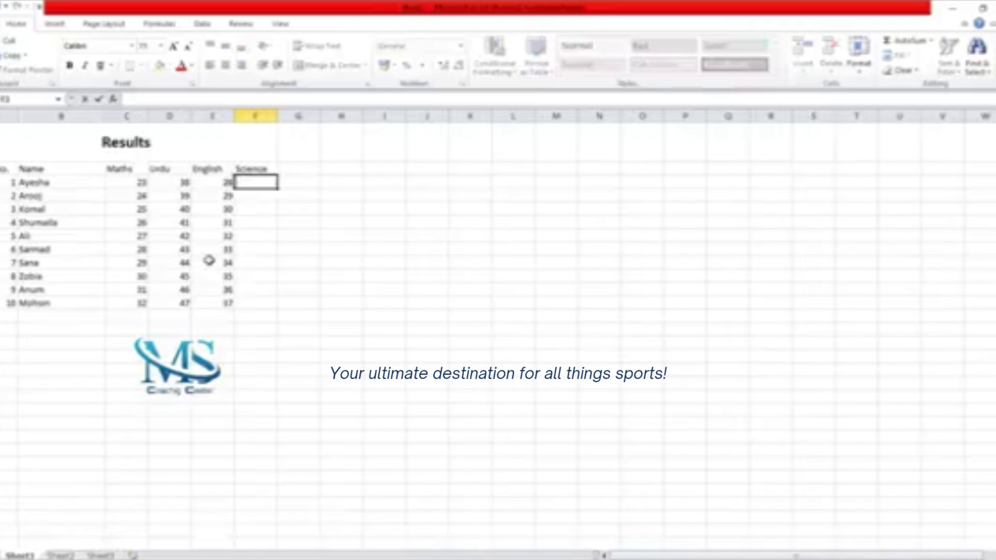
pyautogui.write('33')
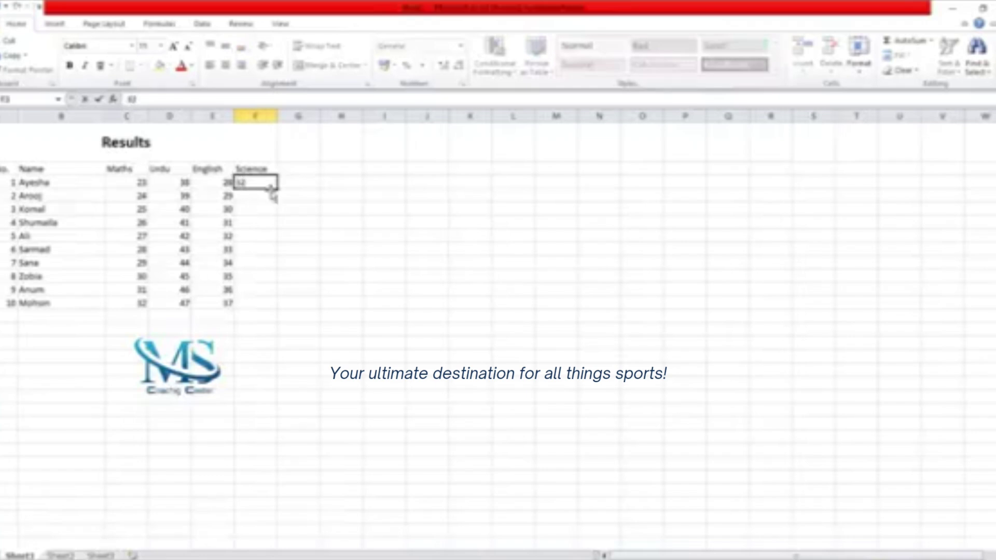
pyautogui.hotkey('ctrl', 'Return')
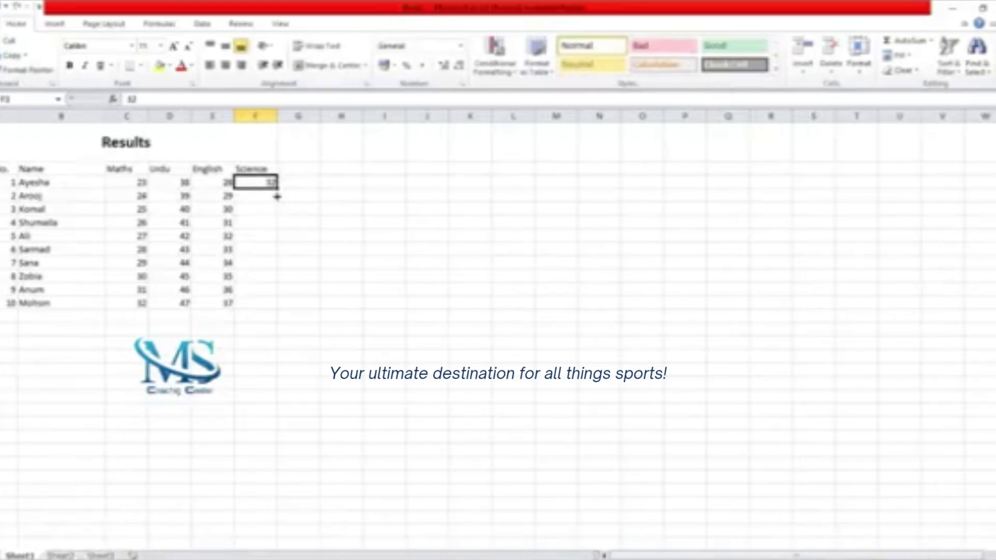
pyautogui.moveTo(277, 197); pyautogui.dragTo(280, 309)
pyautogui.click(366, 278)
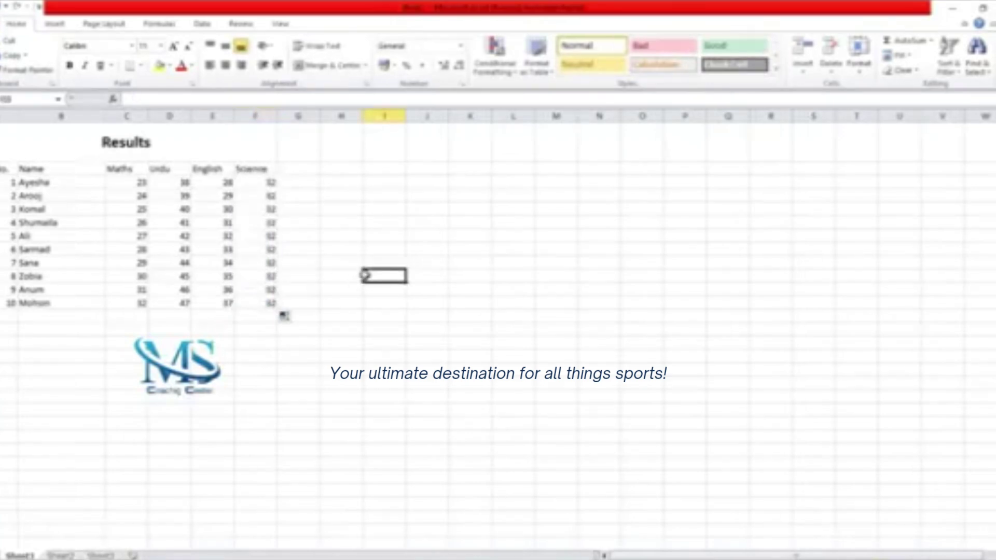
# Step: Refill the Science column from its first mark down to roll number 10 with the Fill Series option
pyautogui.click(255, 300)
pyautogui.click(270, 183)
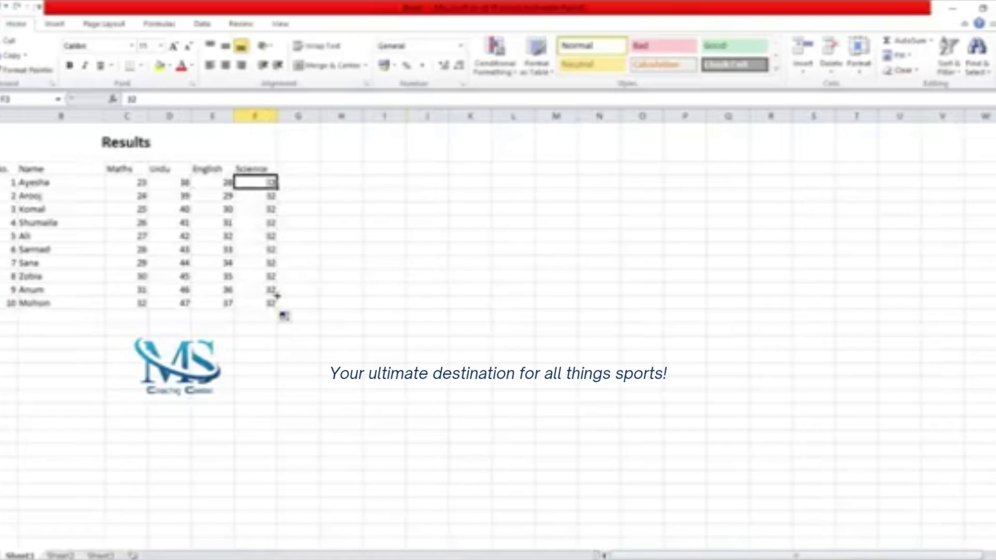
pyautogui.moveTo(275, 310); pyautogui.dragTo(275, 310)
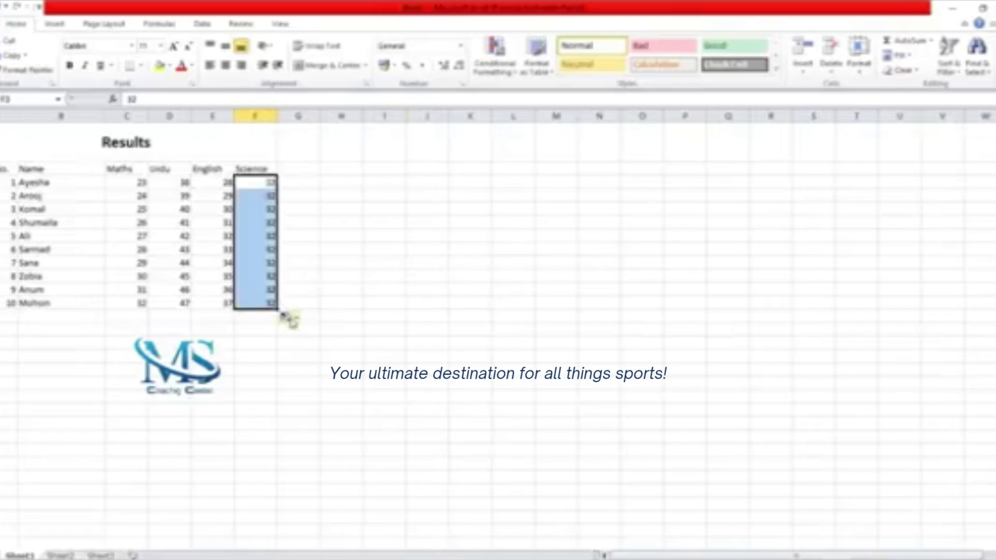
pyautogui.click(293, 320)
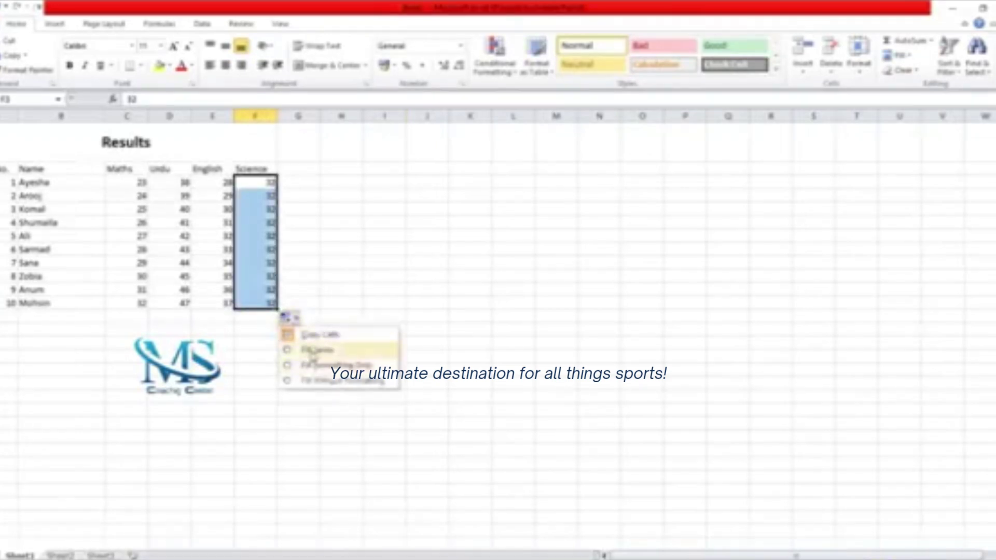
pyautogui.click(314, 350)
pyautogui.click(461, 192)
pyautogui.click(336, 438)
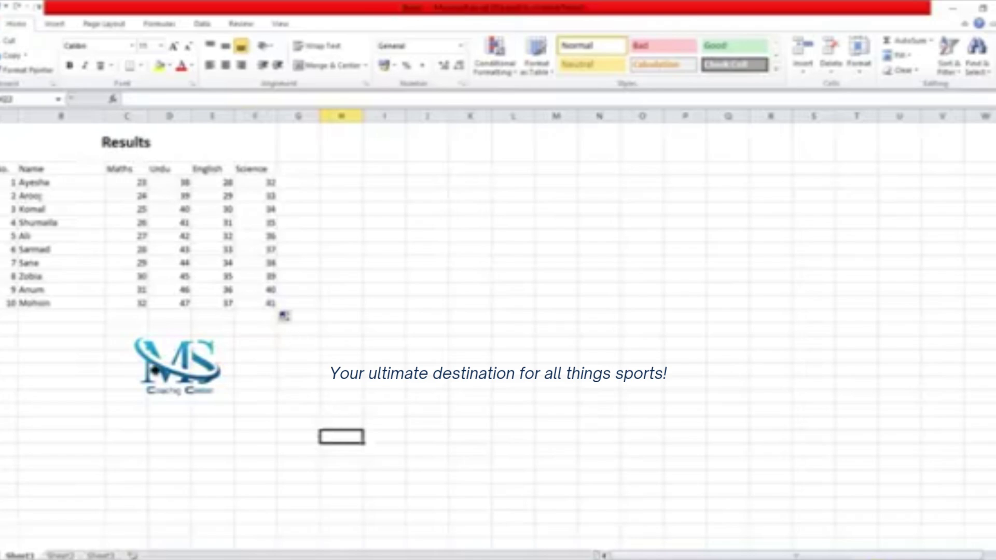
# Step: Narrow the Name column slightly and widen the Roll No., Maths, Urdu, English and Science columns
pyautogui.click(155, 370)
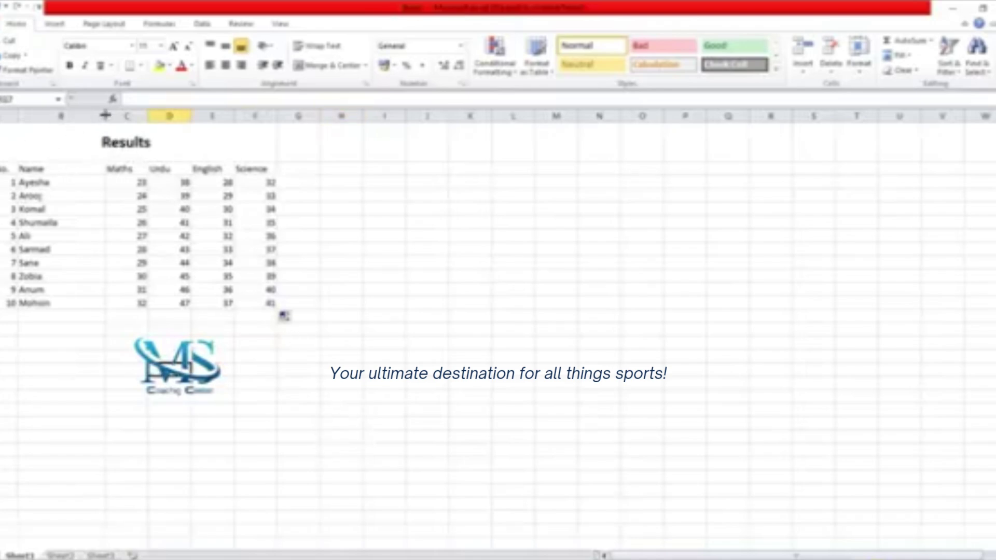
pyautogui.moveTo(104, 117)
pyautogui.mouseDown()
pyautogui.moveTo(118, 116)
pyautogui.moveTo(80, 121)
pyautogui.moveTo(108, 119)
pyautogui.moveTo(96, 118)
pyautogui.mouseUp()
pyautogui.click(136, 168)
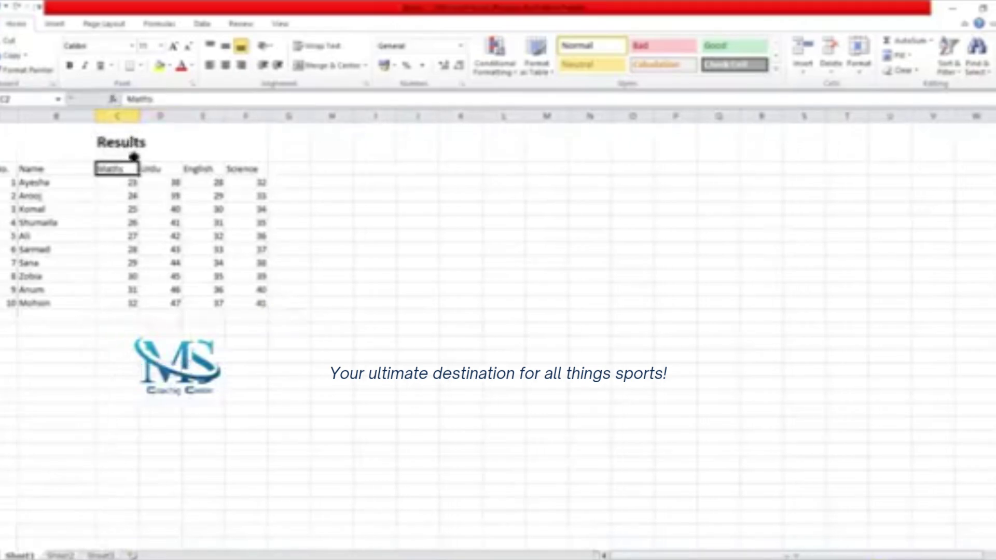
pyautogui.moveTo(137, 115); pyautogui.dragTo(166, 115)
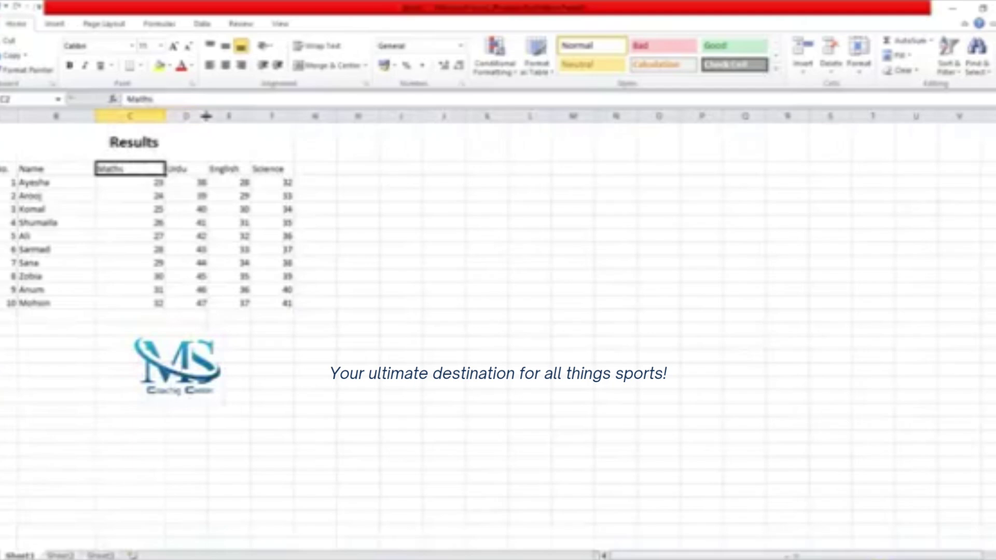
pyautogui.moveTo(208, 116); pyautogui.dragTo(389, 116)
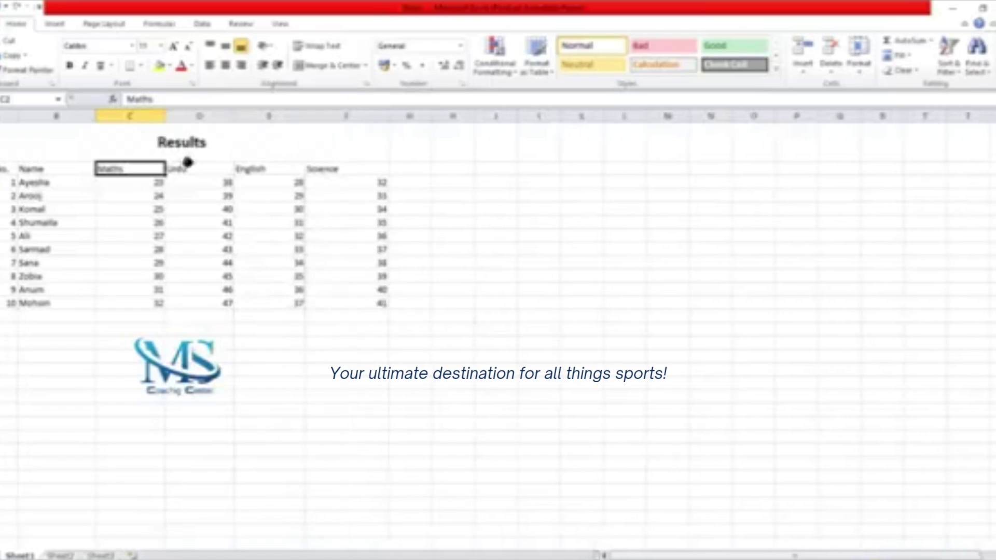
pyautogui.click(168, 138)
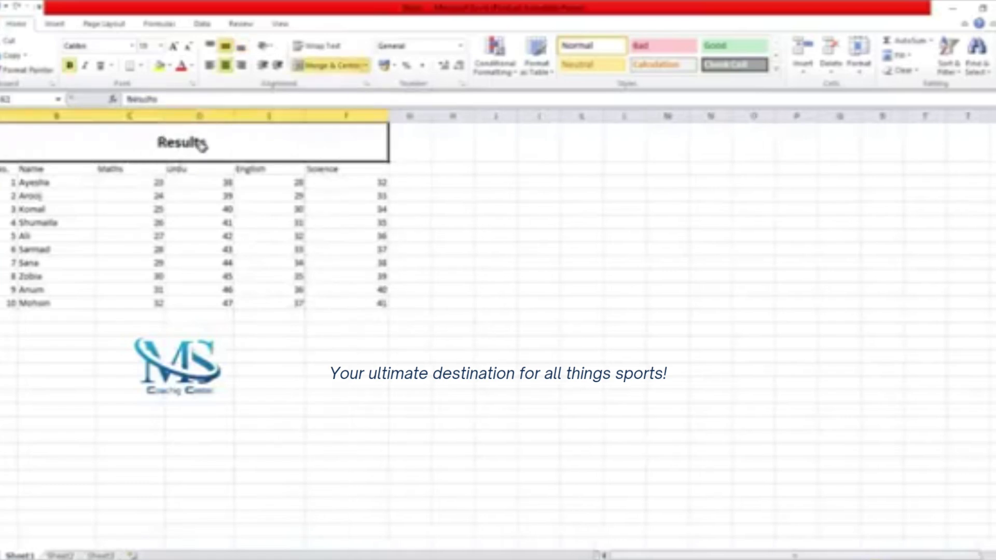
pyautogui.click(143, 222)
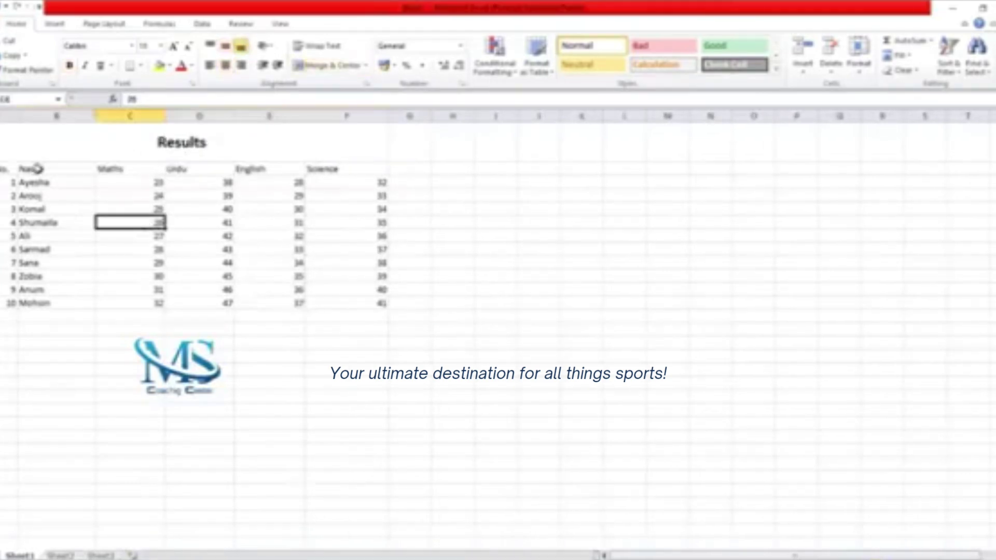
pyautogui.click(5, 169)
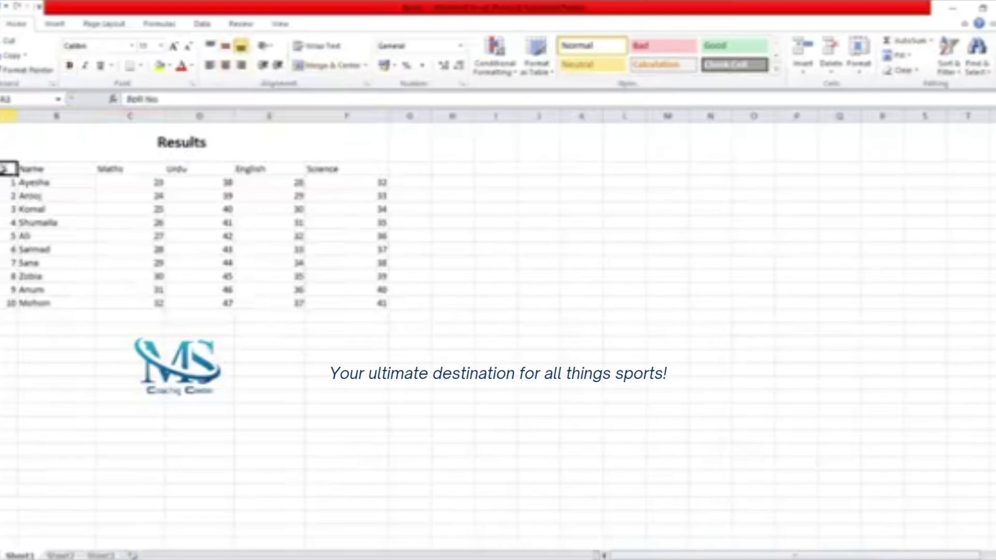
pyautogui.moveTo(15, 116); pyautogui.dragTo(47, 116)
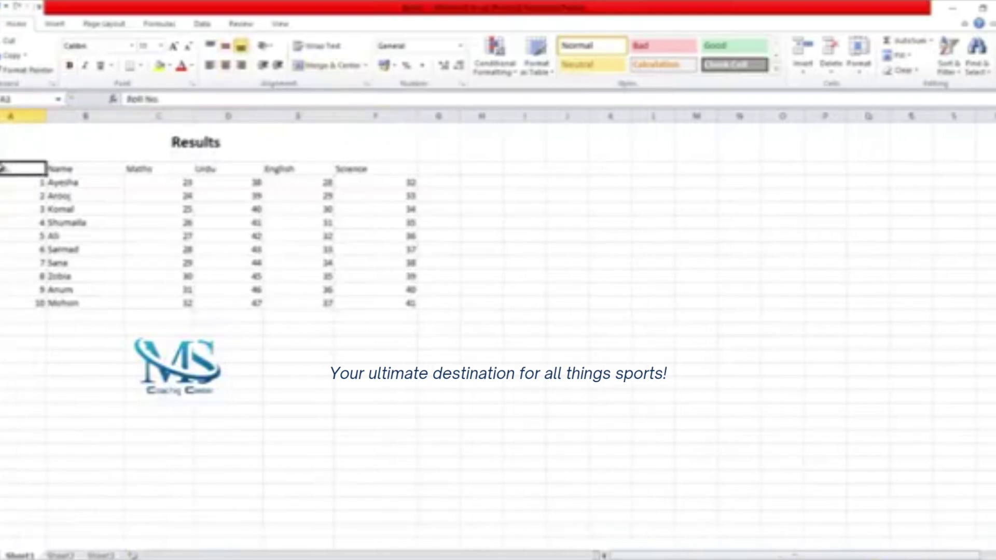
# Step: Centre the contents of the whole table, from the Roll No. header to the last Science mark, both vertically and horizontally
pyautogui.moveTo(5, 170); pyautogui.dragTo(383, 282)
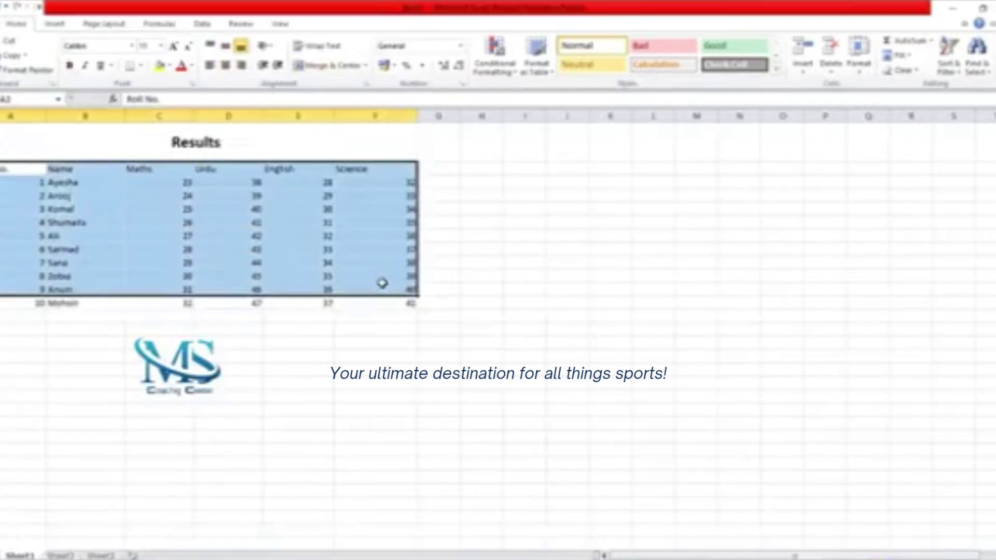
pyautogui.click(354, 314)
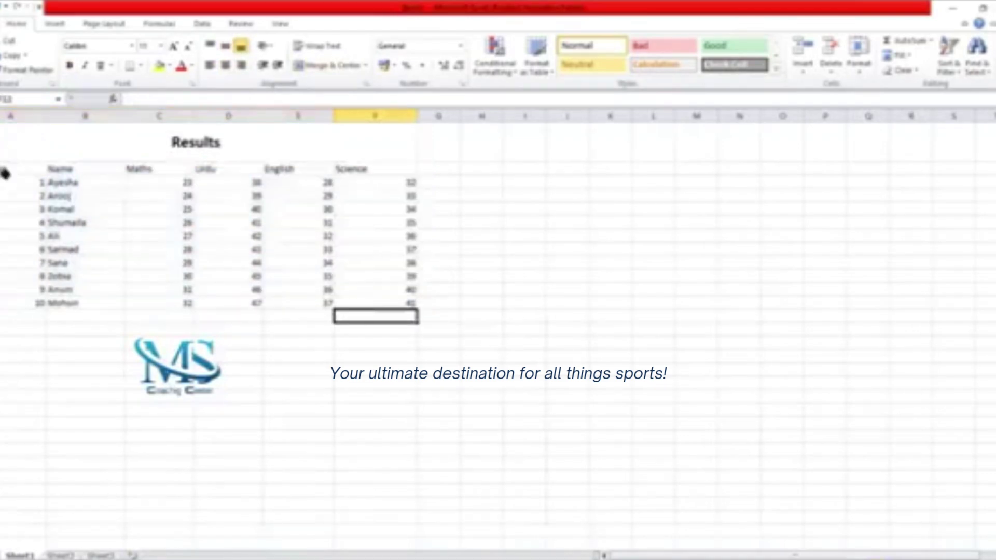
pyautogui.moveTo(4, 169); pyautogui.dragTo(414, 308)
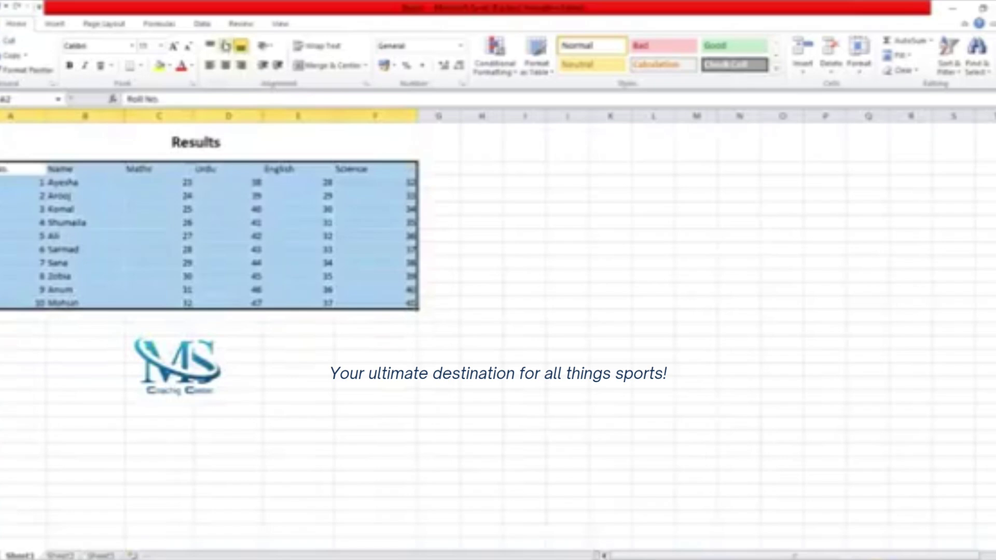
pyautogui.click(226, 46)
pyautogui.click(227, 65)
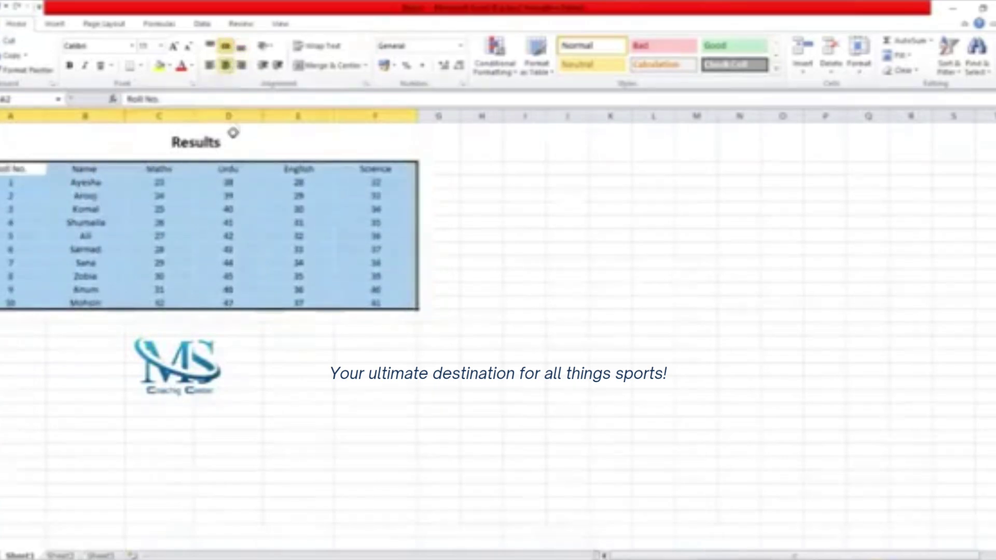
pyautogui.click(224, 355)
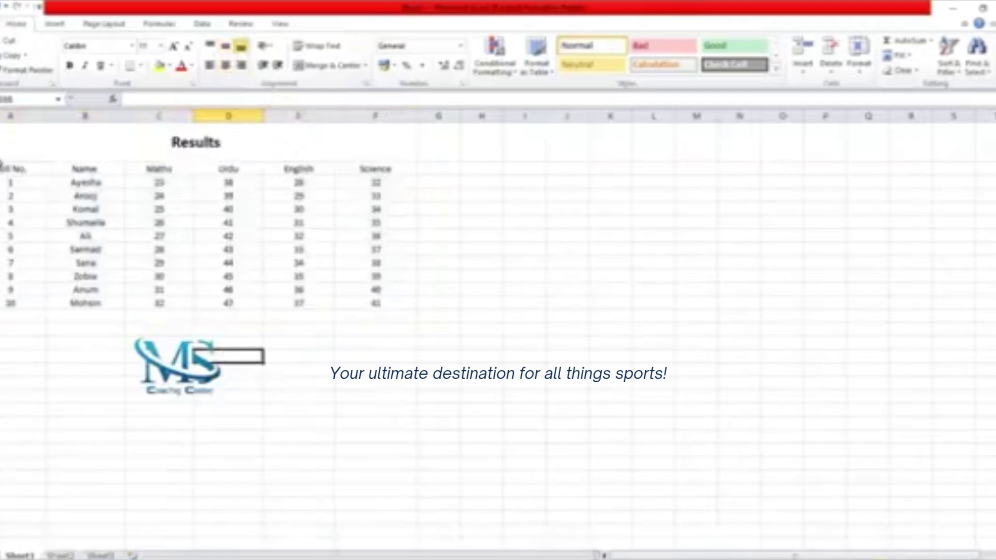
# Step: Apply All Borders to the table from the Roll No. header to the last Science mark
pyautogui.click(2, 166)
pyautogui.moveTo(32, 170); pyautogui.dragTo(384, 303)
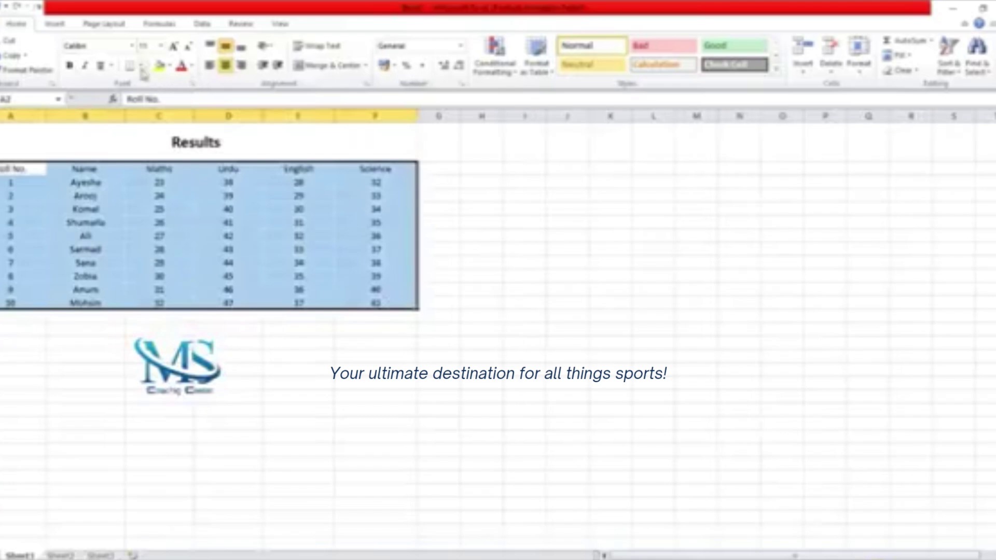
pyautogui.click(141, 69)
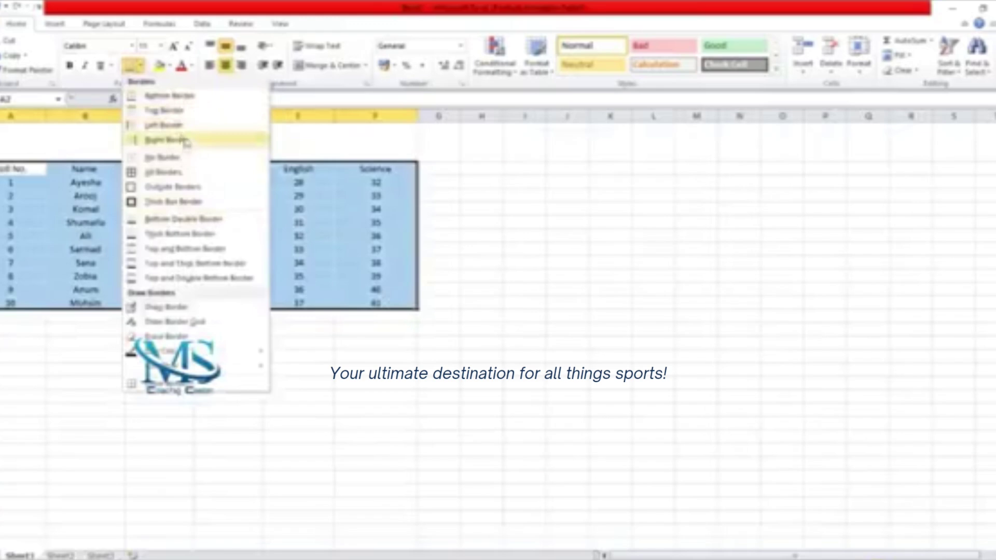
pyautogui.click(180, 179)
pyautogui.click(244, 378)
pyautogui.click(590, 321)
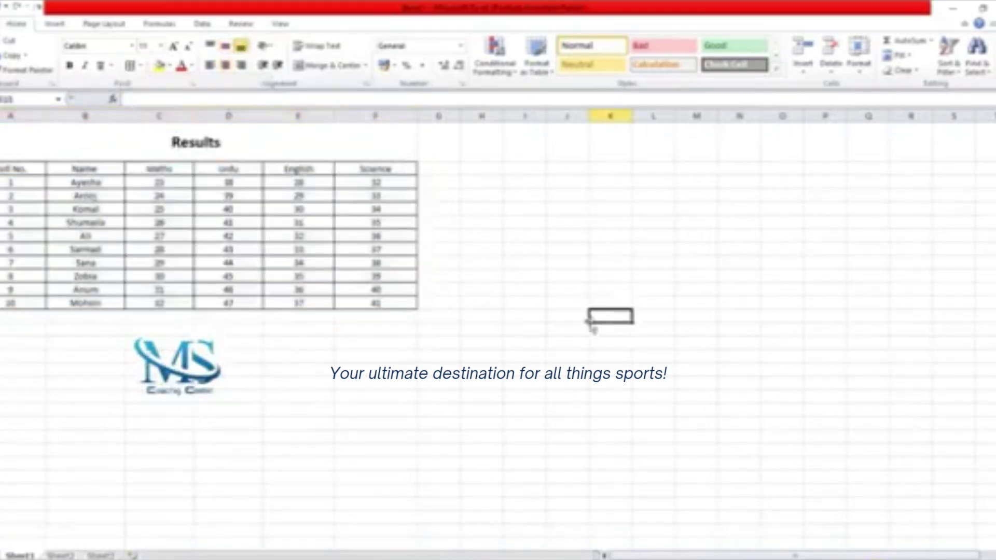
pyautogui.click(373, 248)
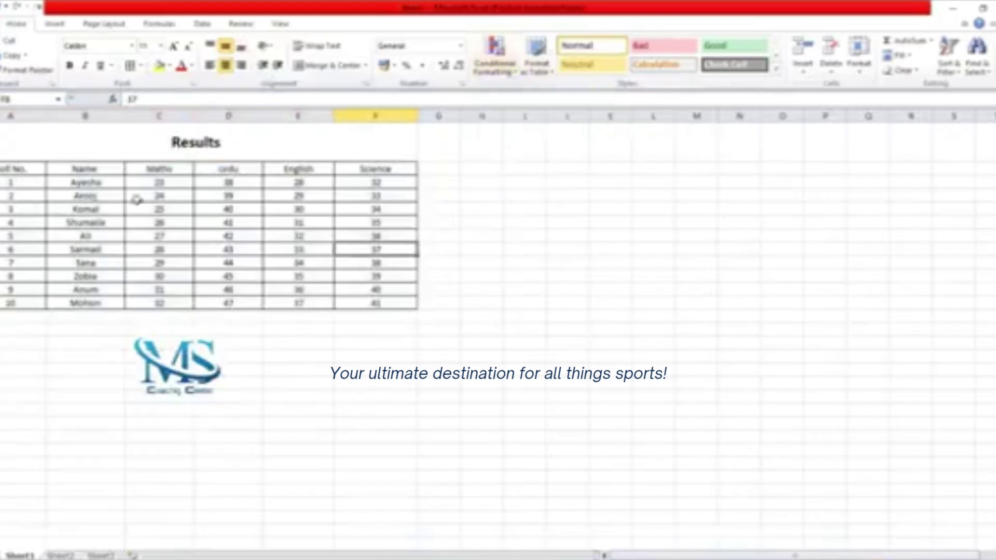
pyautogui.click(518, 78)
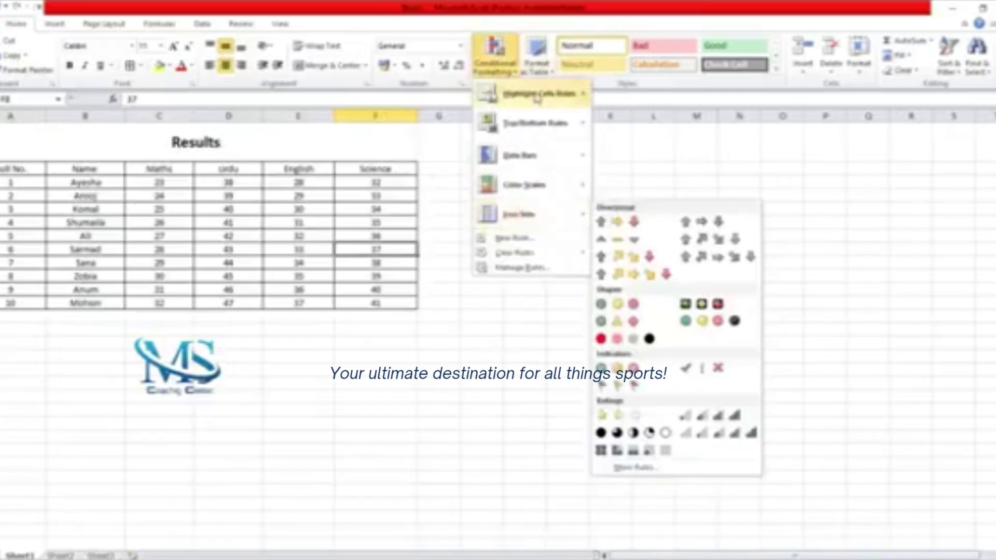
pyautogui.moveTo(537, 99)
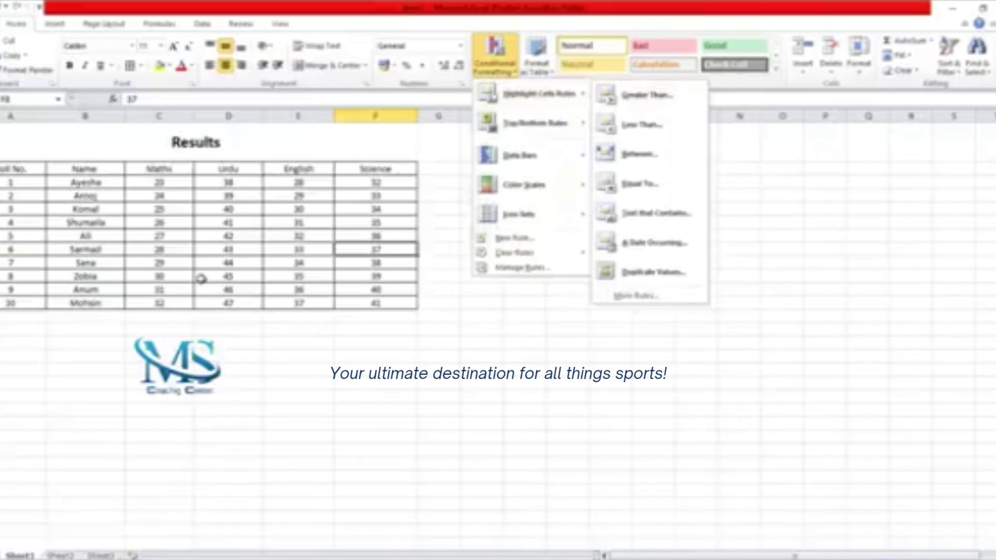
pyautogui.click(171, 173)
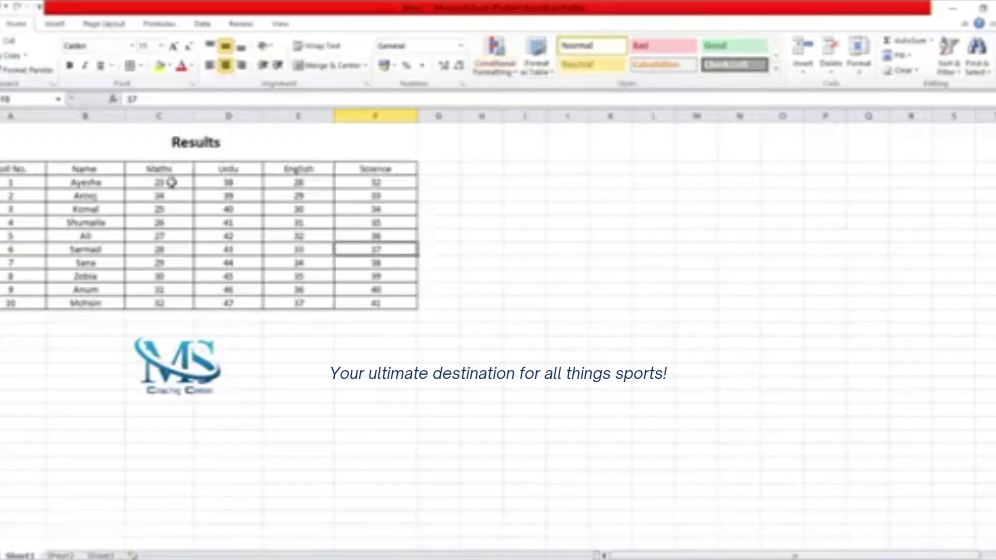
pyautogui.moveTo(172, 182); pyautogui.dragTo(185, 303)
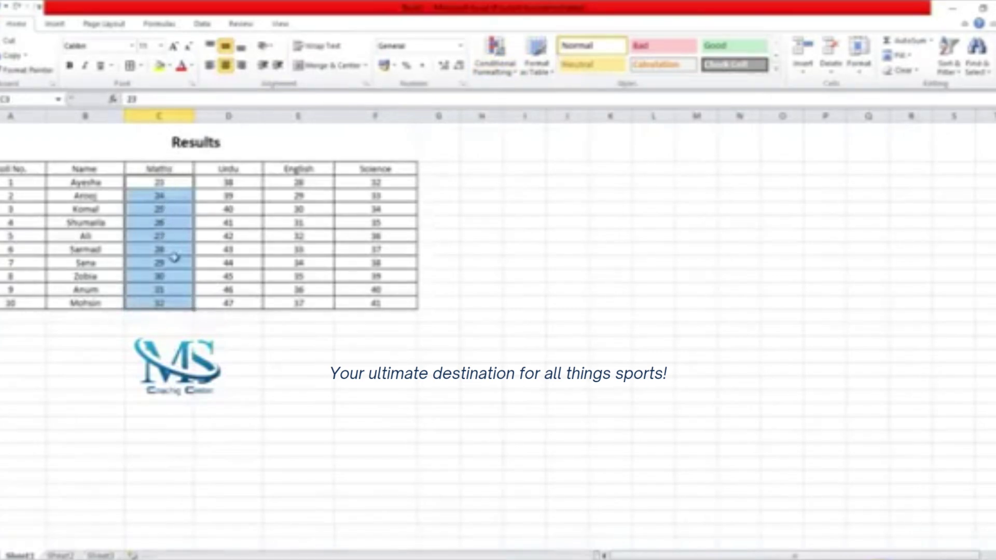
pyautogui.click(295, 194)
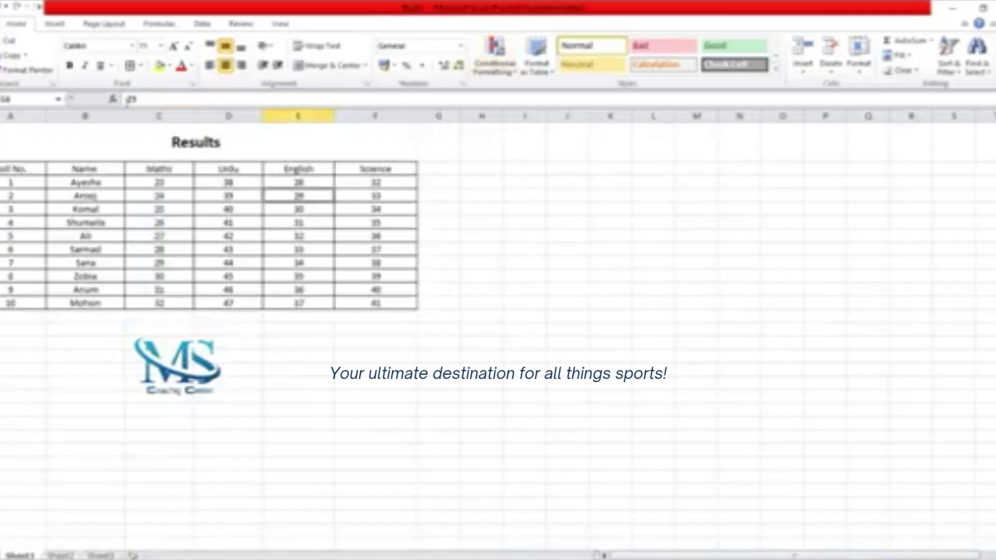
# Step: Highlight the Maths column's cells greater than 30 with Yellow Fill with Dark Yellow Text
pyautogui.click(155, 109)
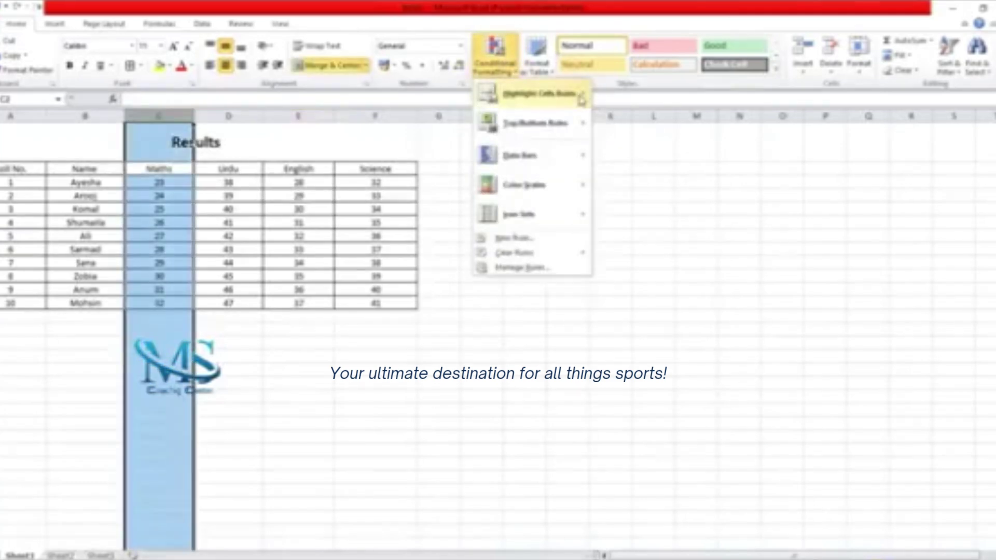
pyautogui.moveTo(582, 95)
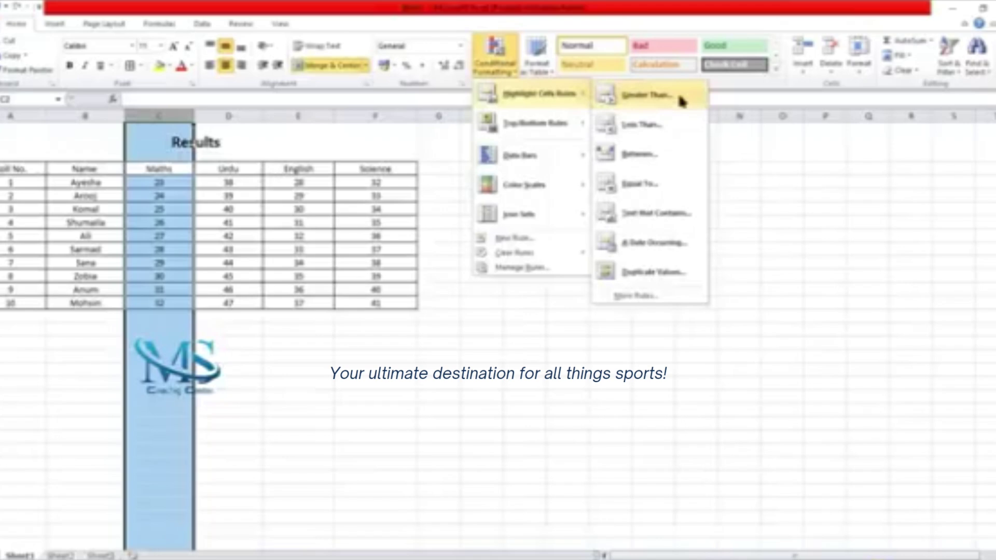
pyautogui.click(682, 101)
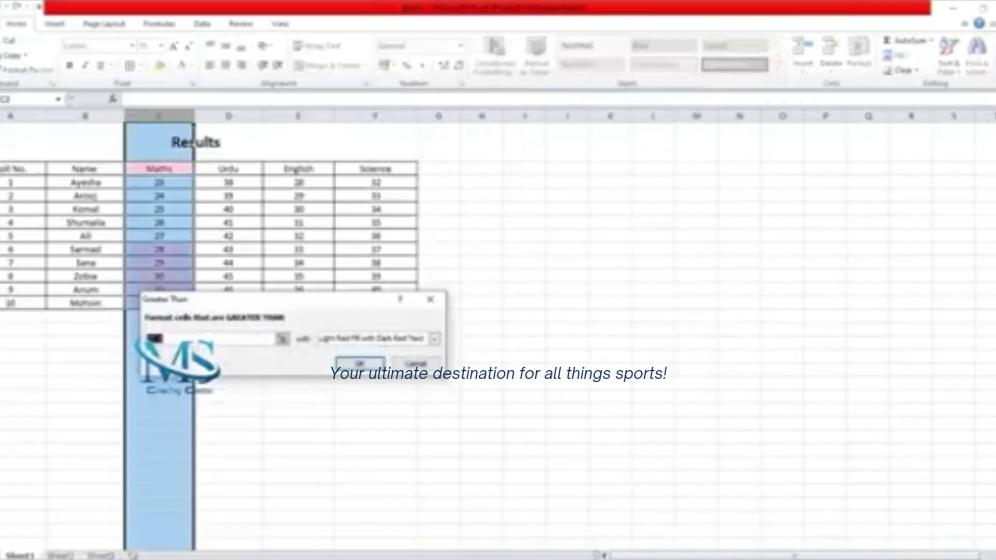
pyautogui.click(182, 338)
pyautogui.press('BackSpace')
pyautogui.press('BackSpace')
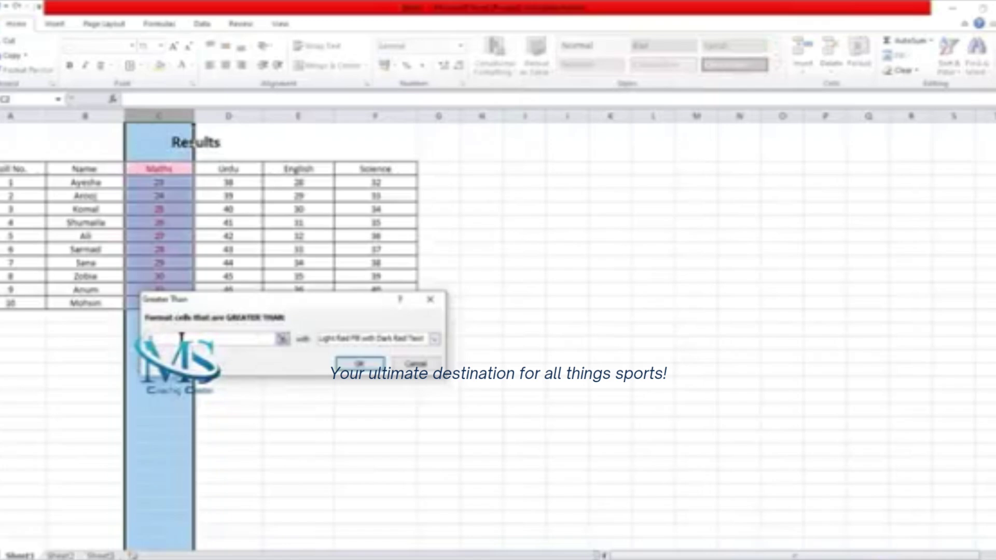
pyautogui.write('24')
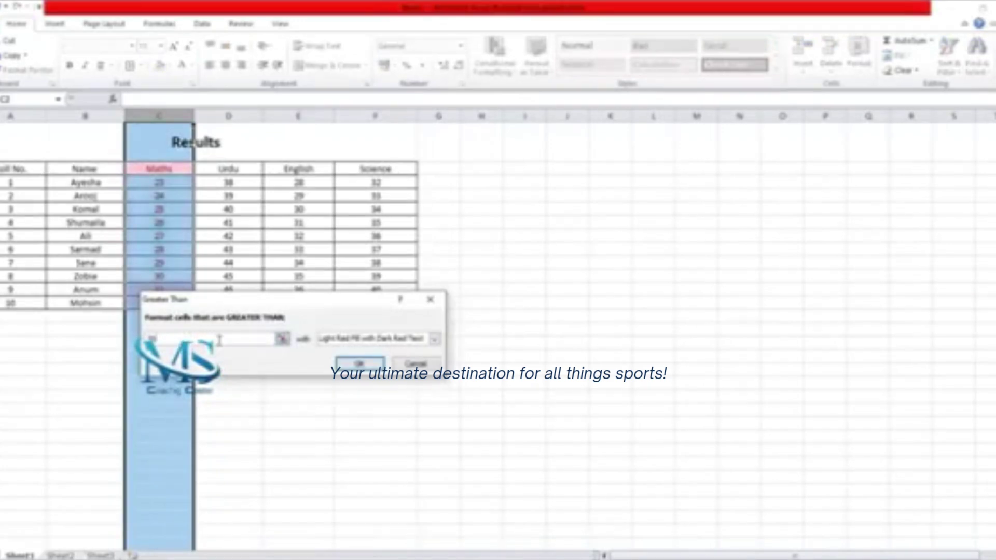
pyautogui.click(435, 338)
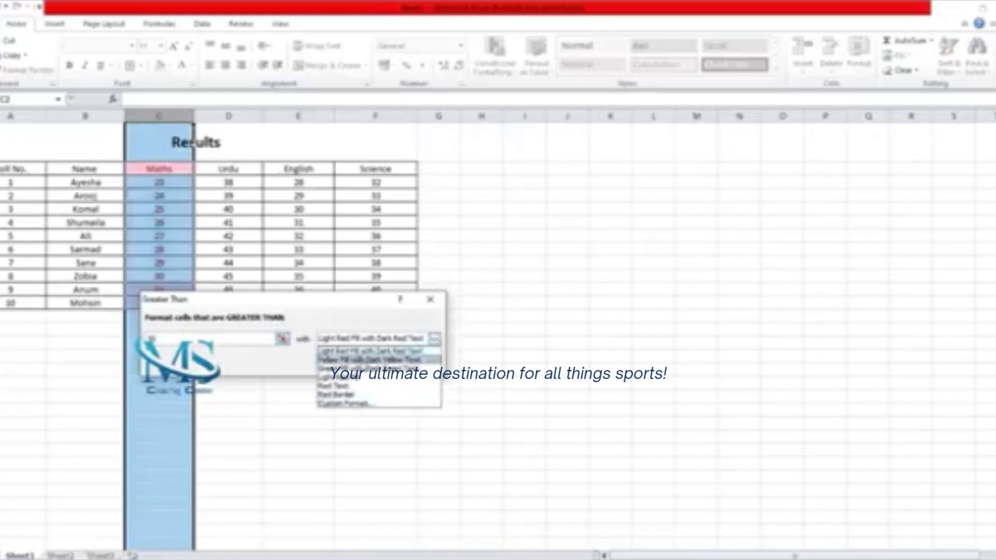
pyautogui.click(370, 359)
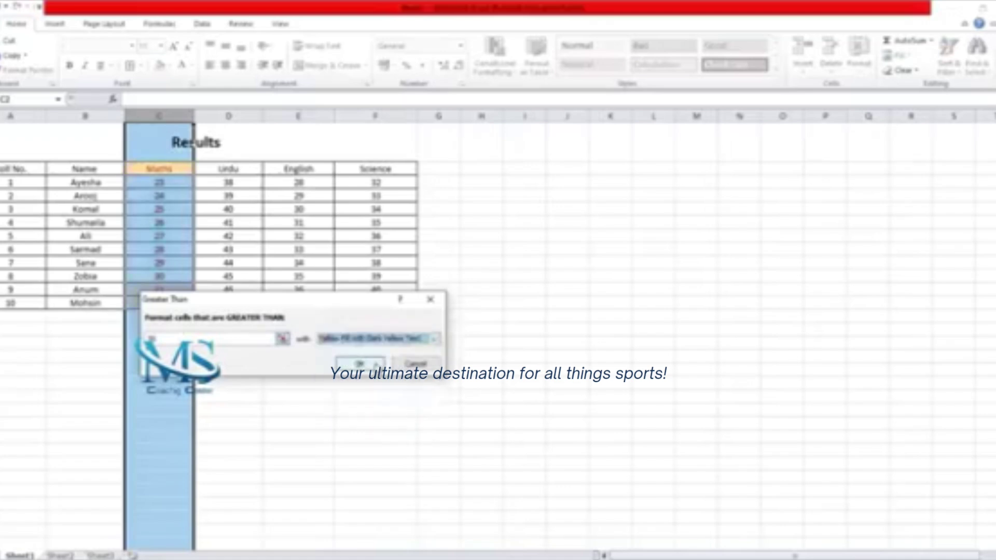
pyautogui.click(374, 364)
pyautogui.click(375, 363)
pyautogui.click(375, 357)
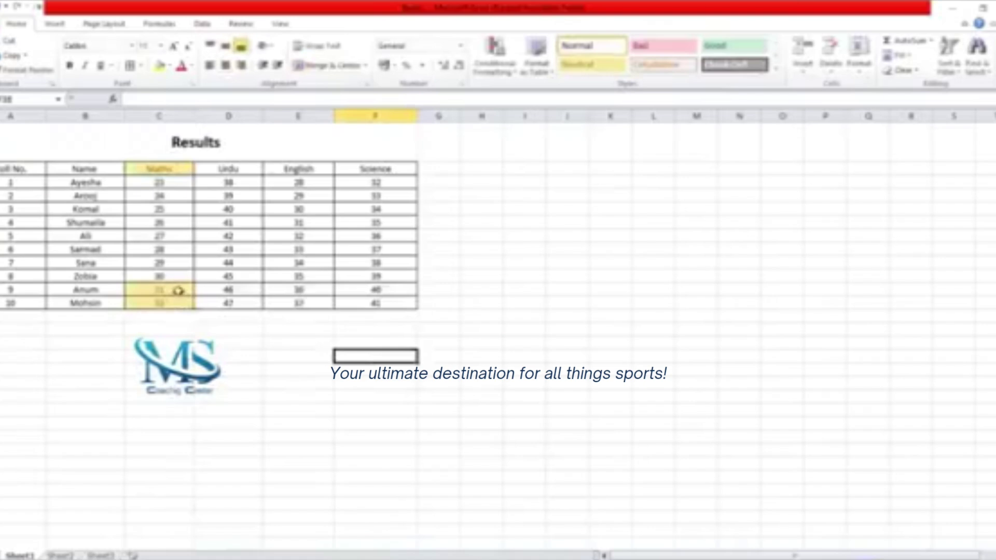
# Step: Undo the Greater Than highlighting on the Maths column
pyautogui.click(181, 168)
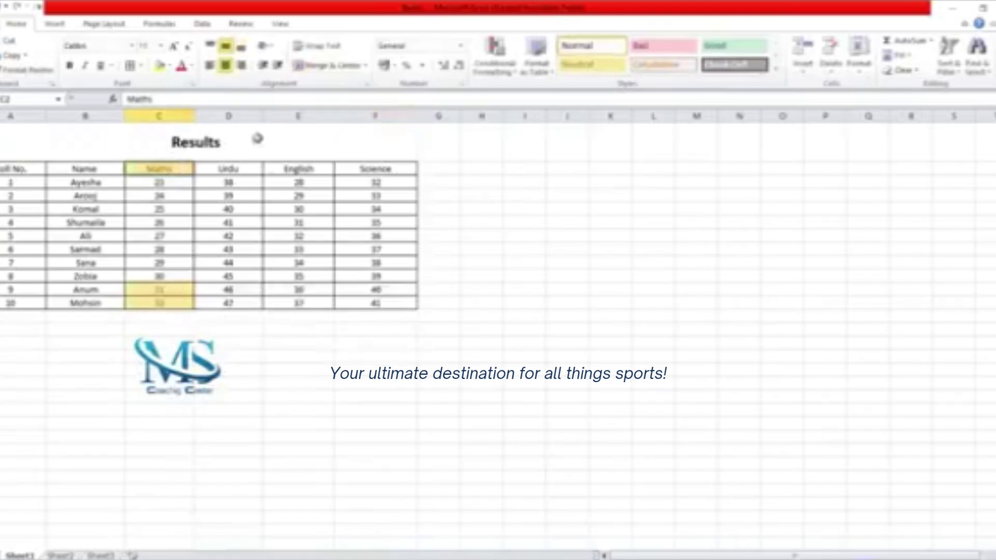
pyautogui.click(509, 77)
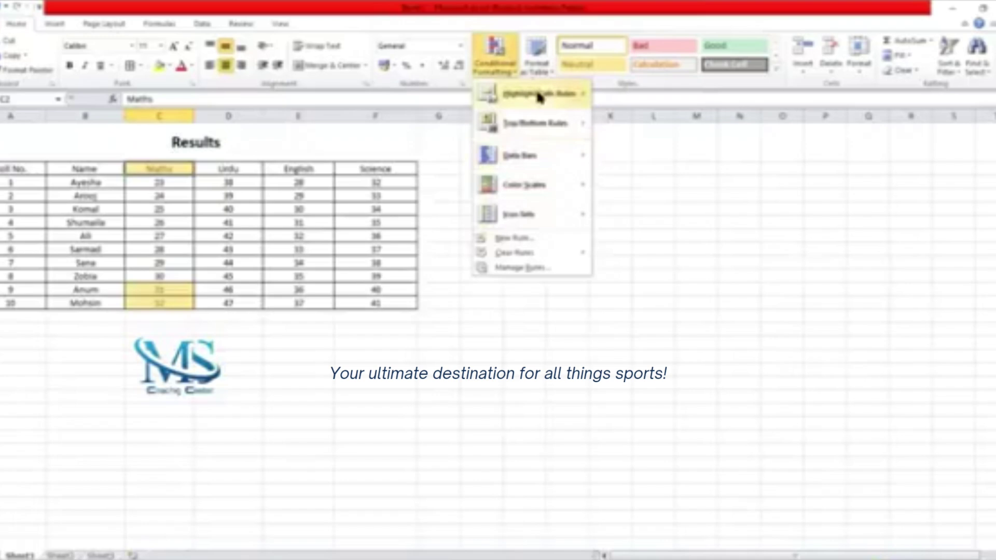
pyautogui.press('Escape')
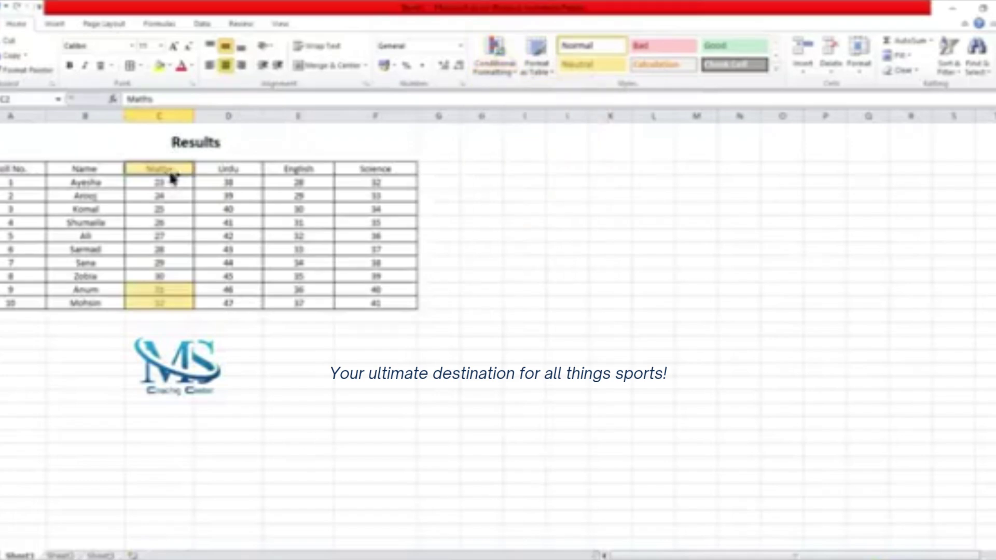
pyautogui.hotkey('ctrl', 'space')
pyautogui.click(170, 173)
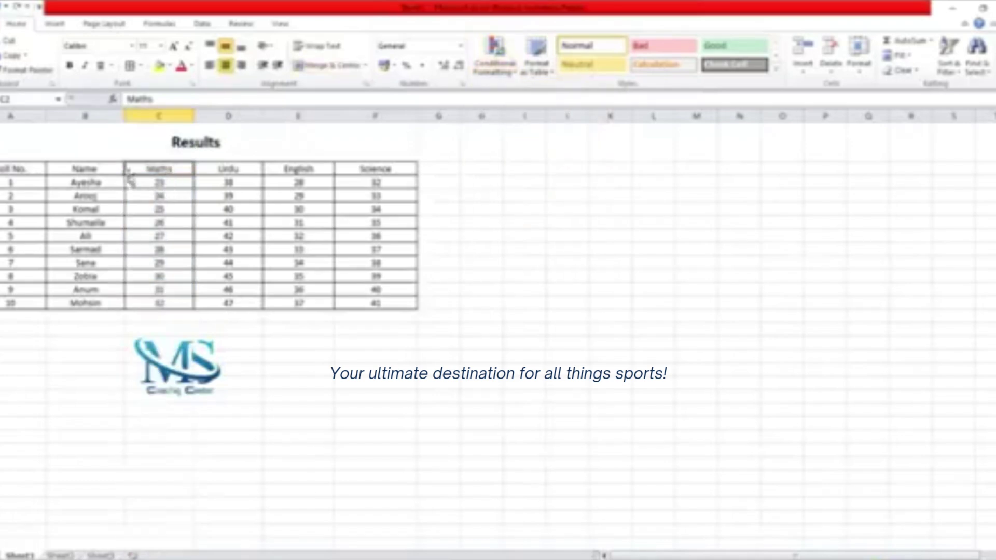
# Step: Highlight the Maths marks of roll numbers 1 to 10 that are less than 25 with Light Red Fill with Dark Red Text
pyautogui.moveTo(138, 182); pyautogui.dragTo(191, 301)
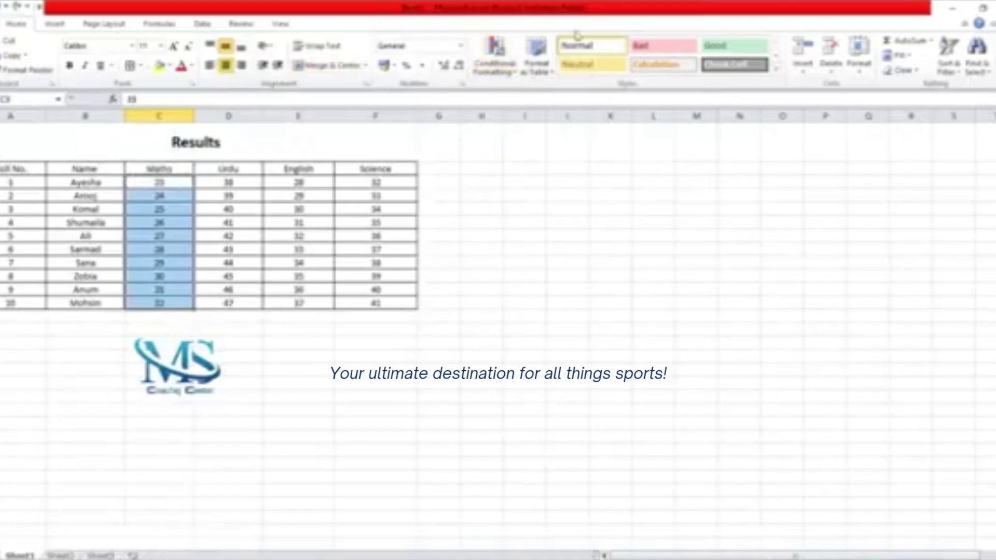
pyautogui.click(502, 79)
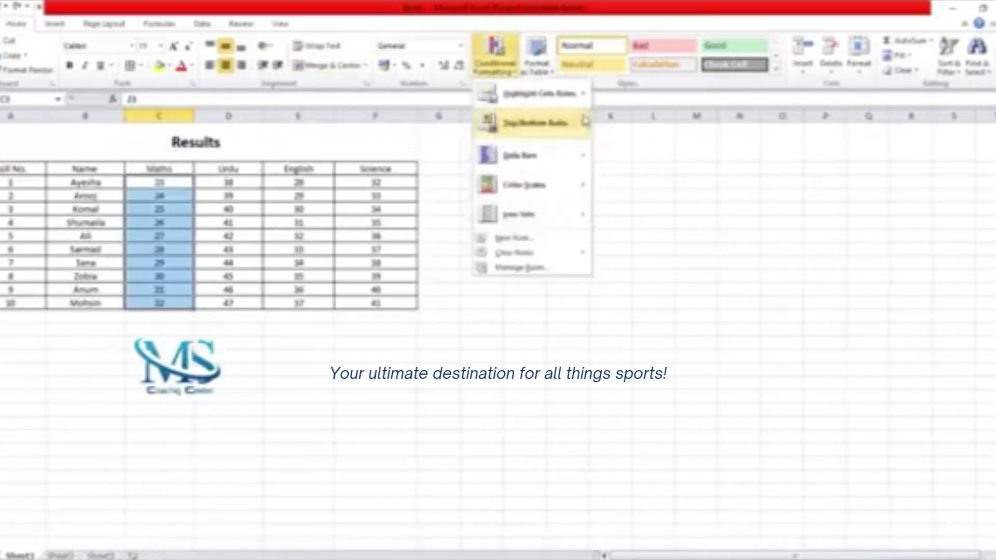
pyautogui.moveTo(578, 103)
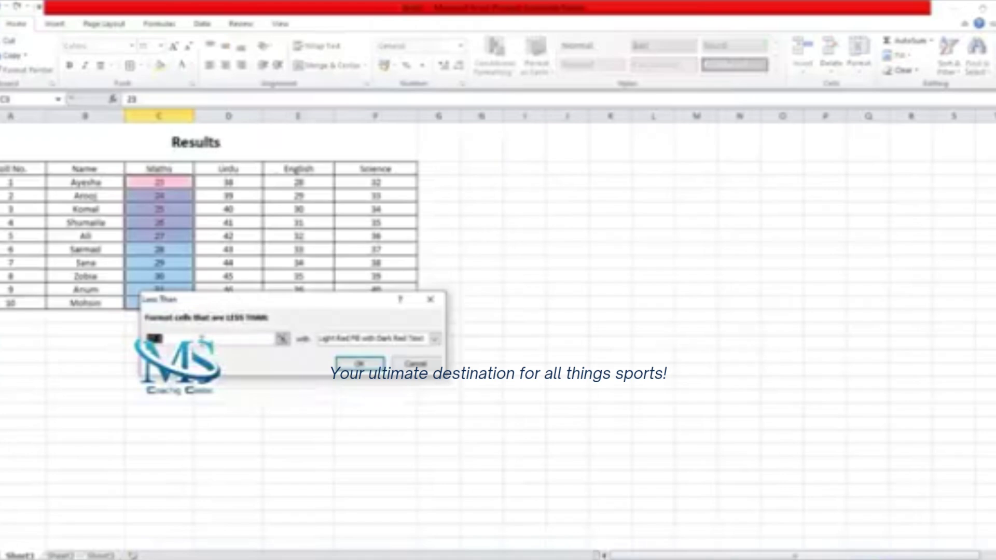
pyautogui.press('BackSpace')
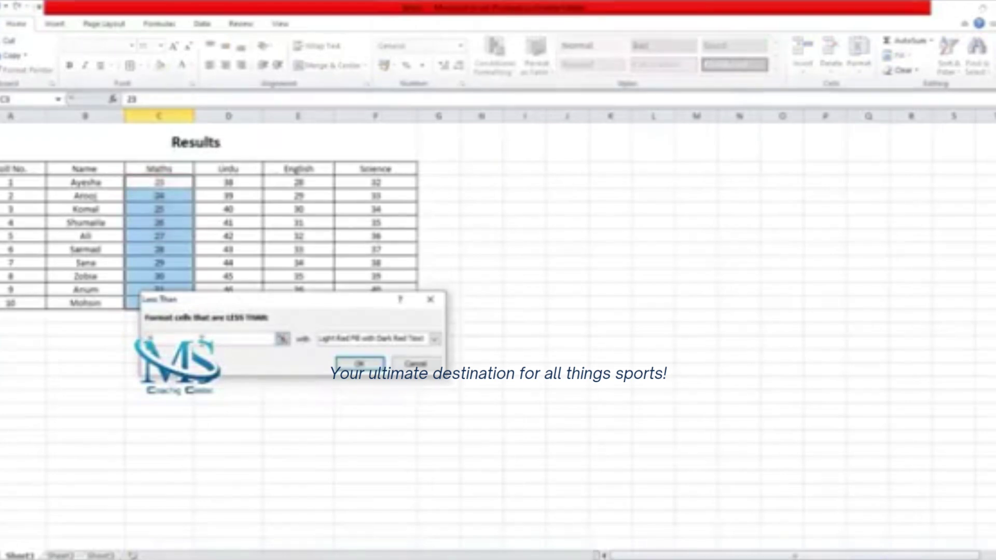
pyautogui.write('25')
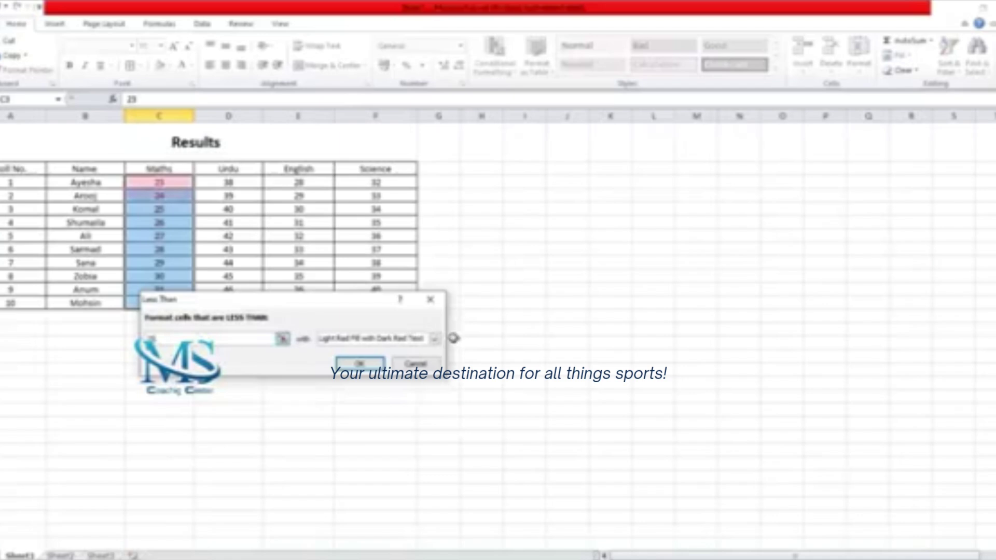
pyautogui.click(436, 340)
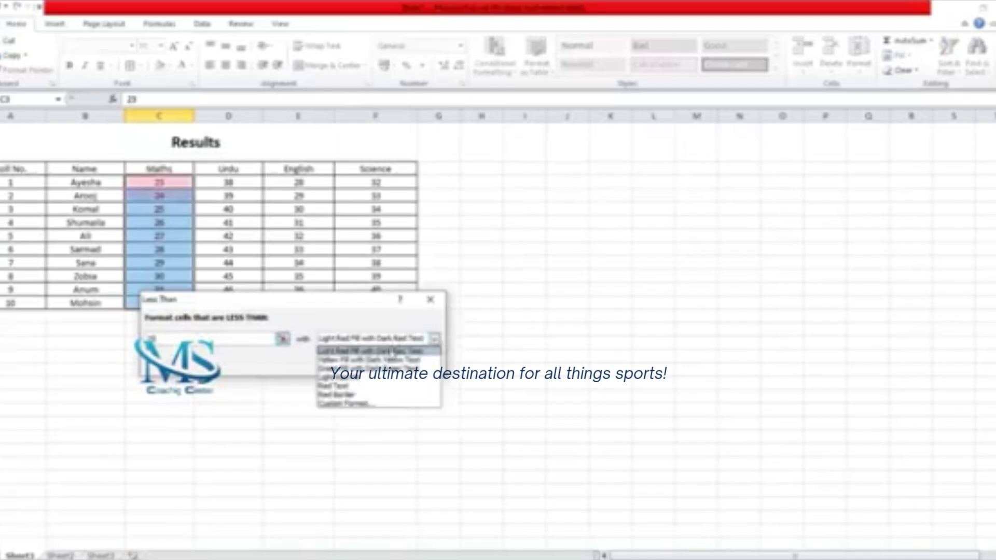
pyautogui.click(394, 351)
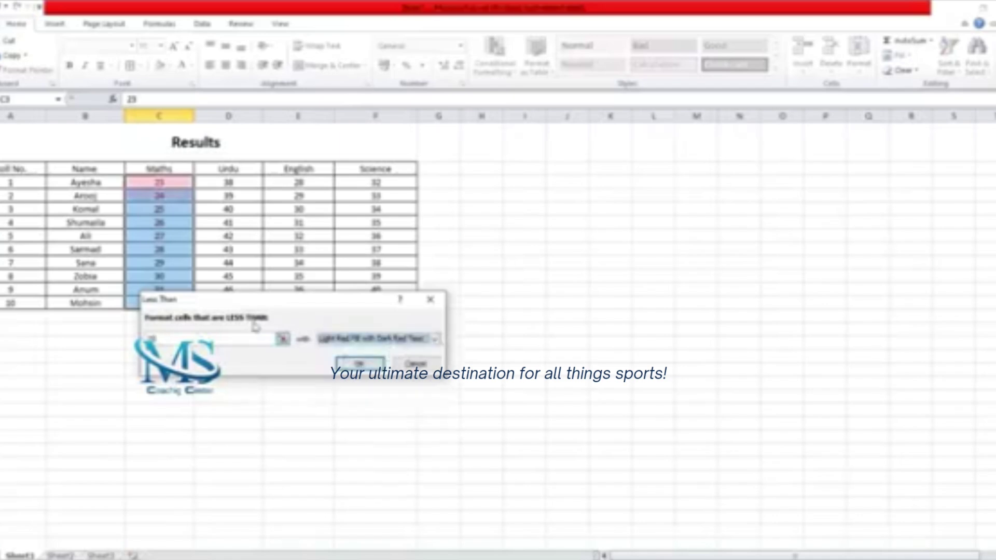
pyautogui.click(370, 364)
pyautogui.click(312, 359)
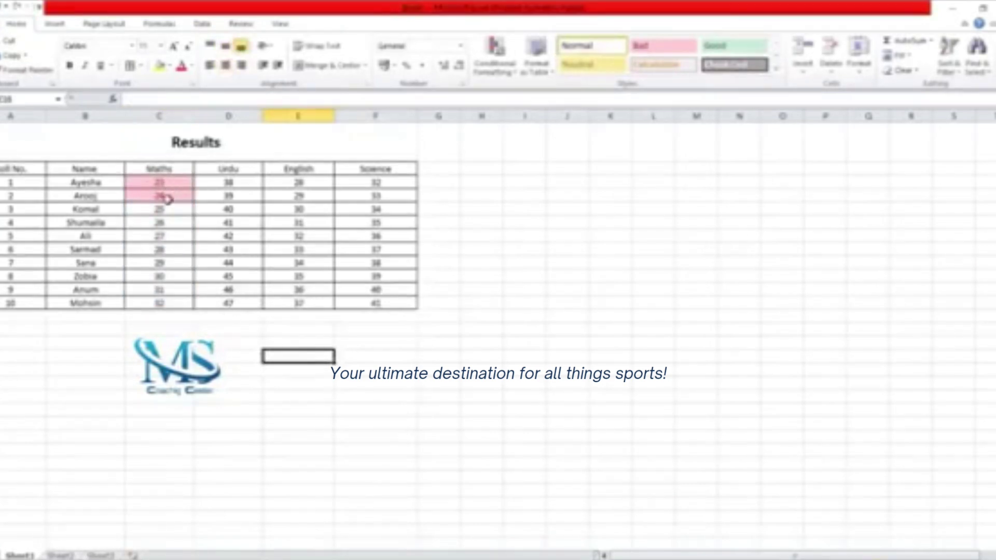
# Step: Undo the Less Than highlighting and highlight Maths marks between 25 and 30 with Light Red Fill with Dark Red Text
pyautogui.click(154, 182)
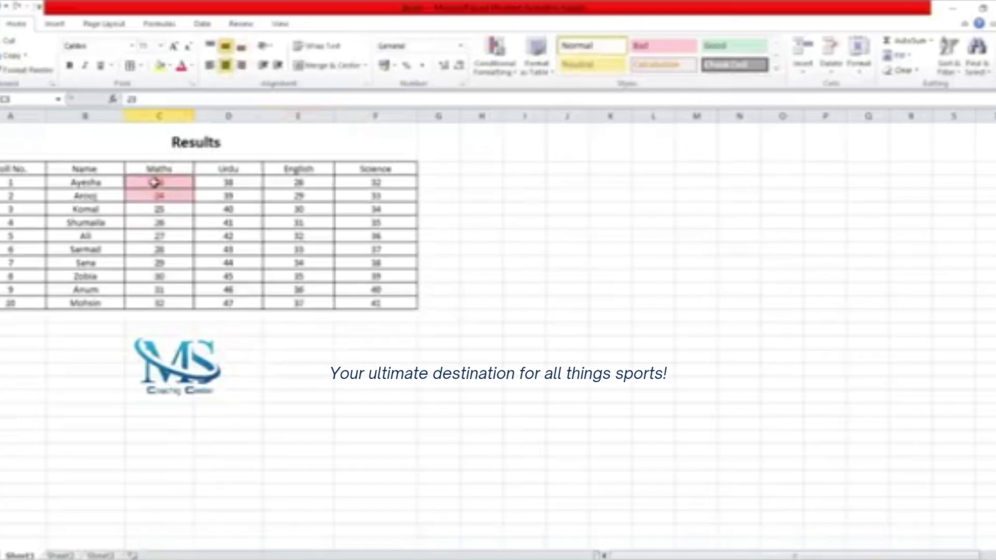
pyautogui.hotkey('ctrl', 'shift', 'Down')
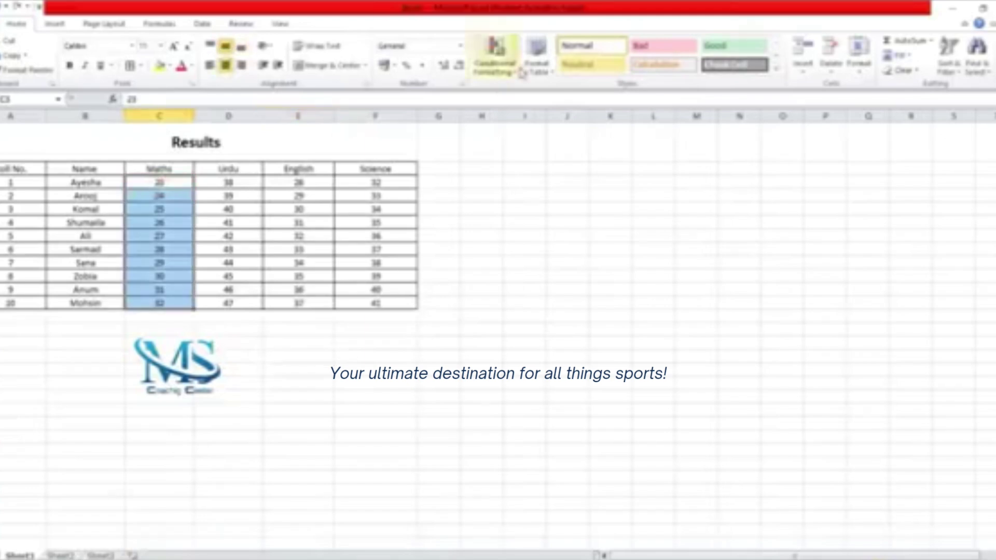
pyautogui.click(491, 77)
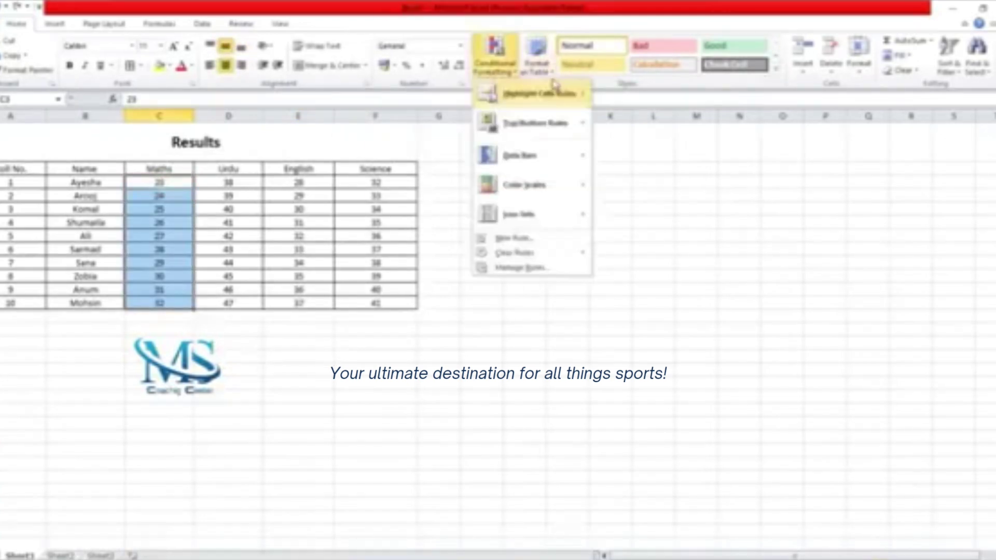
pyautogui.moveTo(555, 90)
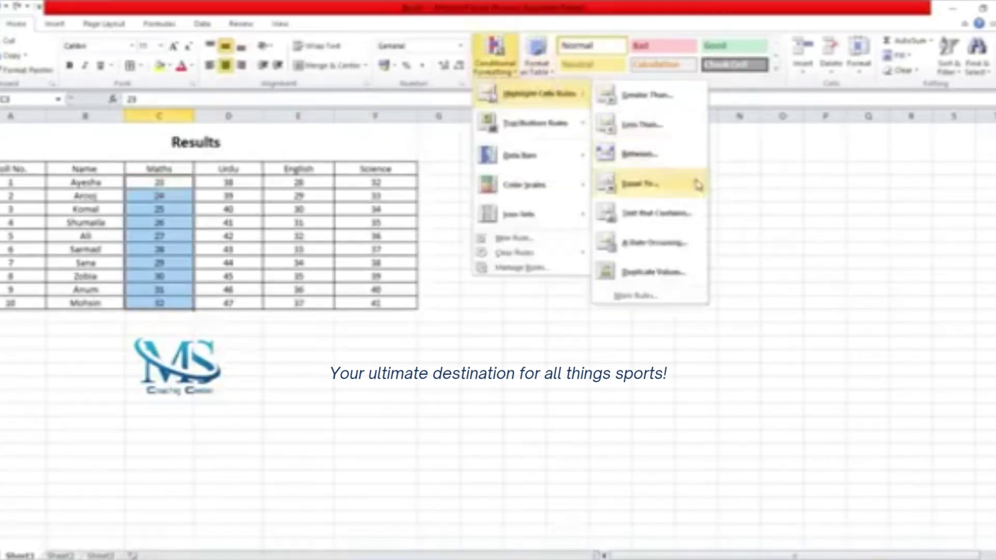
pyautogui.click(668, 154)
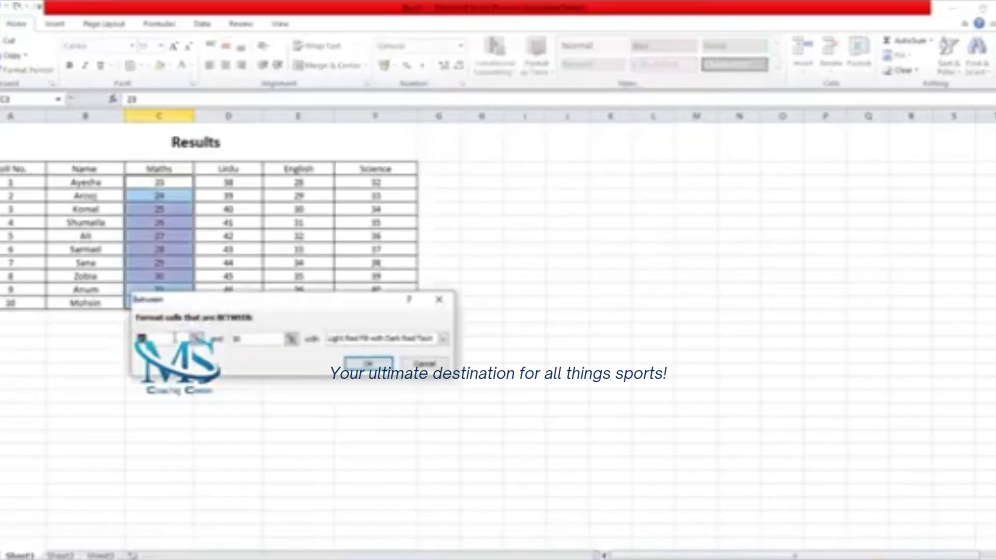
pyautogui.write('2')
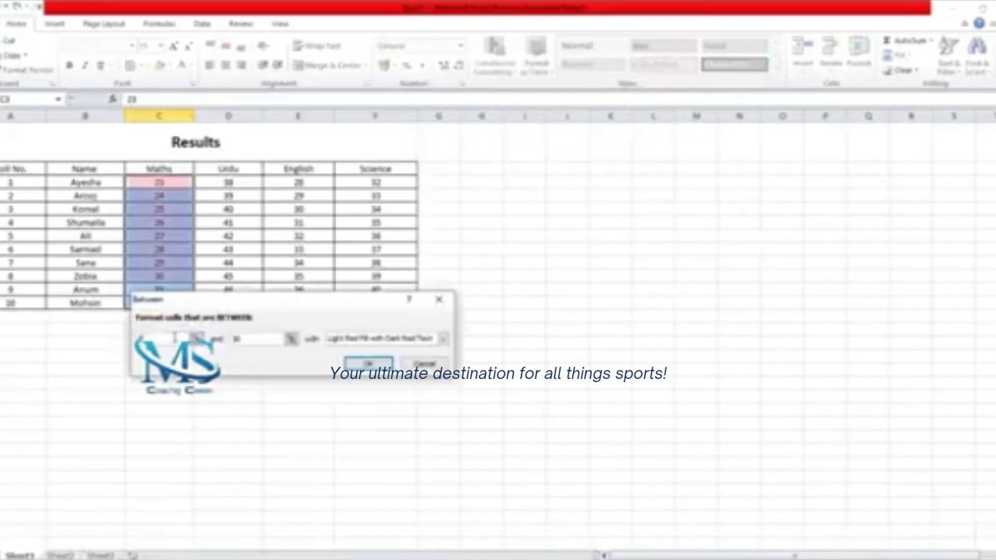
pyautogui.write('5')
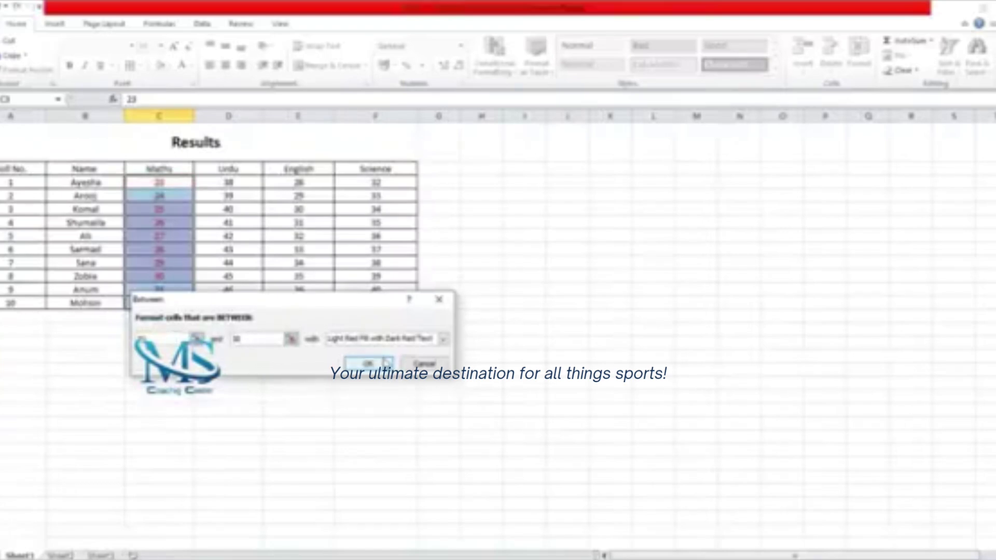
pyautogui.click(386, 363)
pyautogui.click(242, 366)
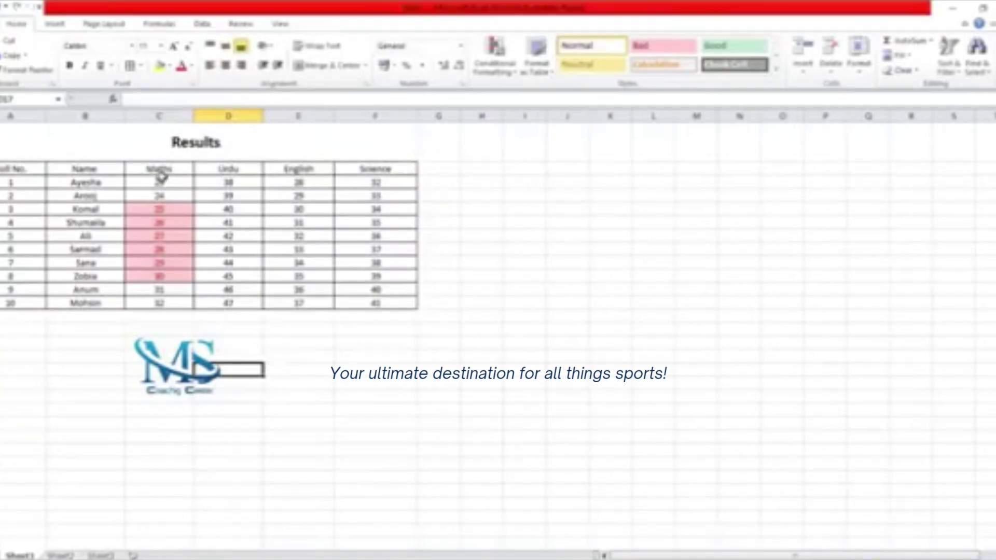
# Step: Format the Maths marks of roll numbers 1 to 10 that contain the text 28 with Red Text
pyautogui.moveTo(160, 183); pyautogui.dragTo(163, 302)
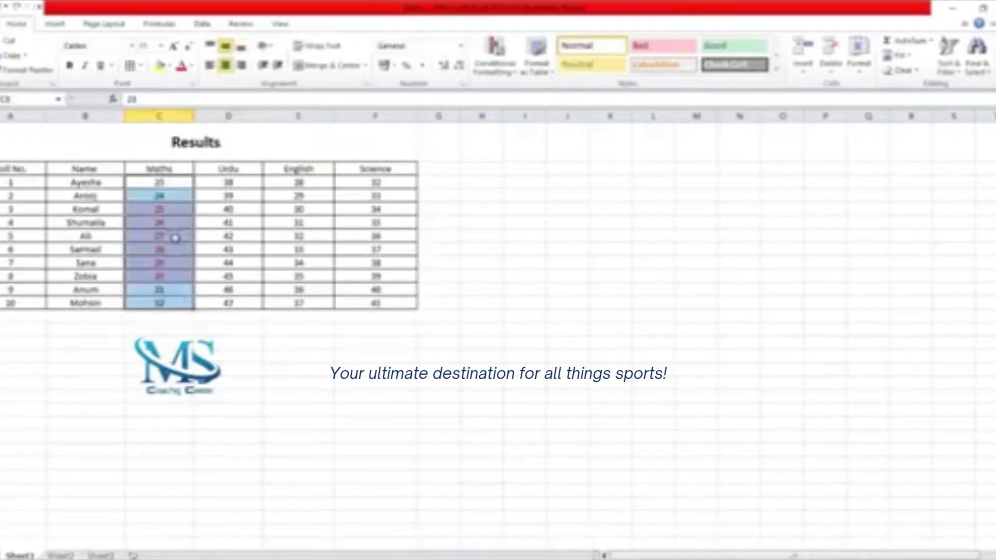
pyautogui.click(501, 75)
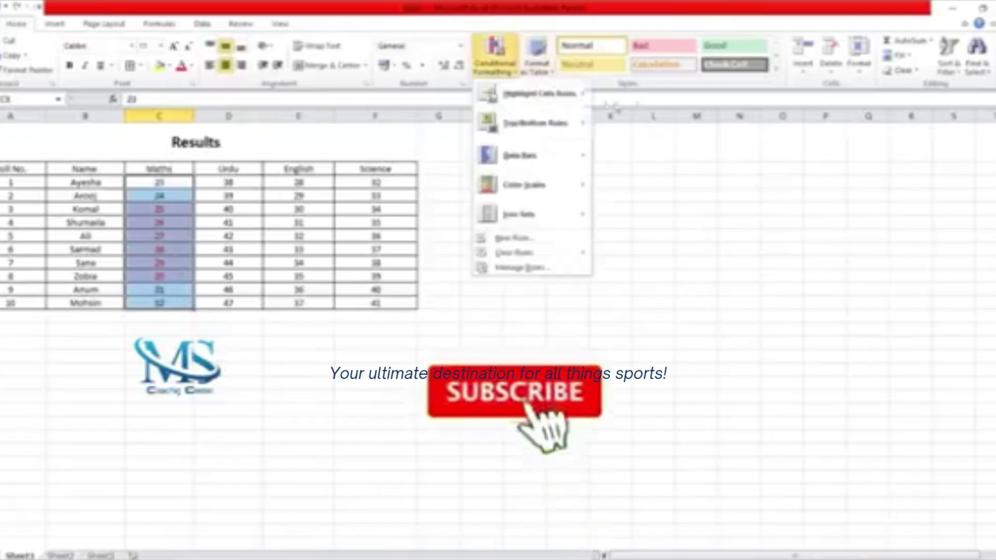
pyautogui.moveTo(584, 96)
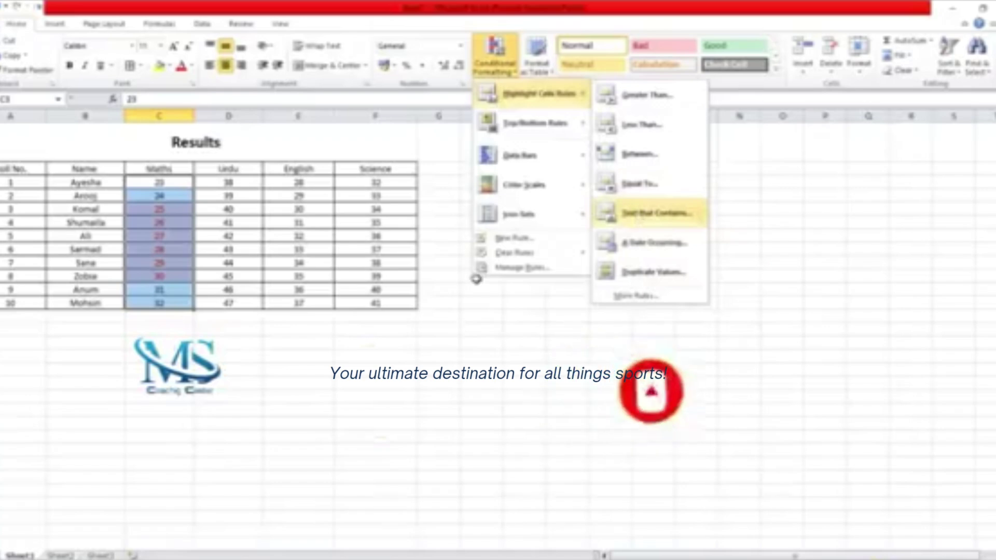
pyautogui.click(638, 214)
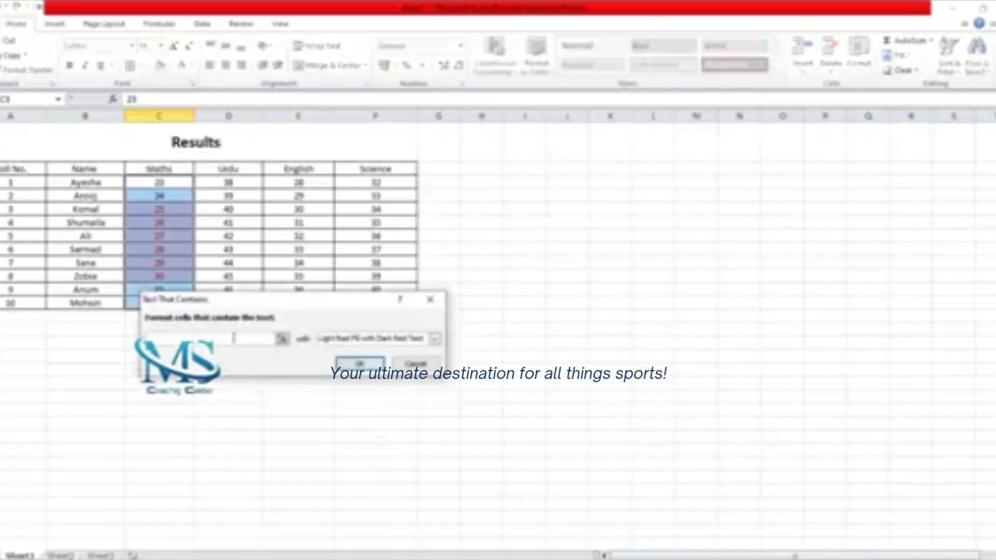
pyautogui.write('28')
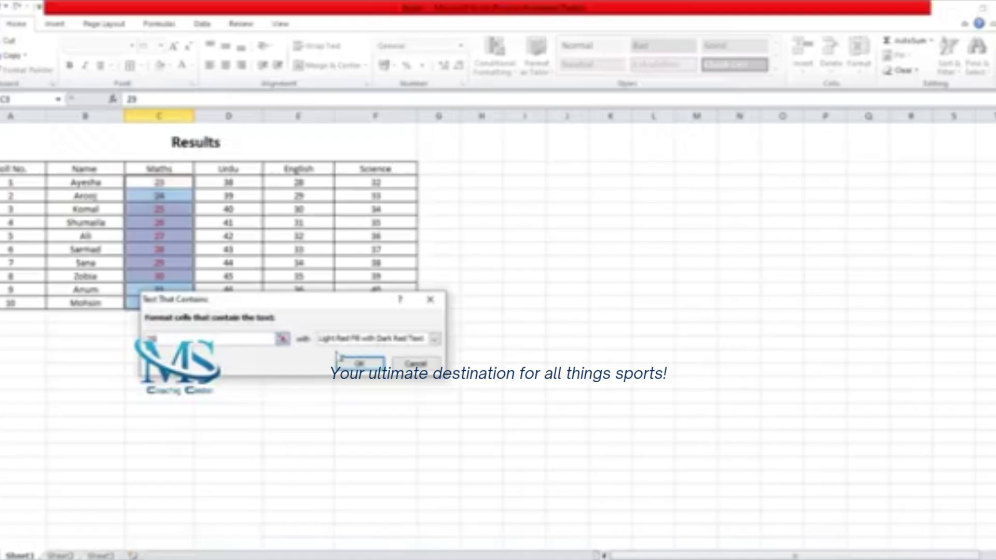
pyautogui.click(433, 340)
pyautogui.click(378, 389)
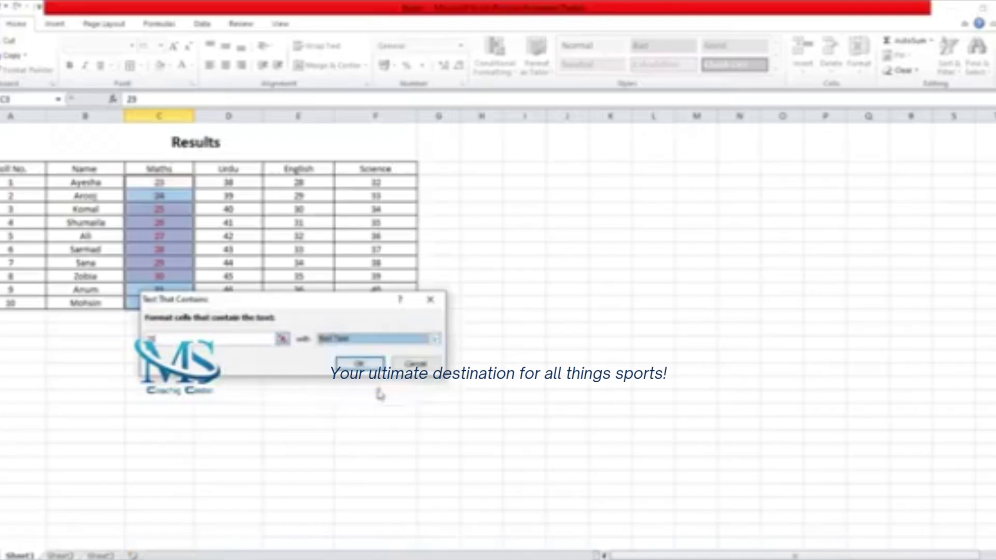
pyautogui.click(434, 340)
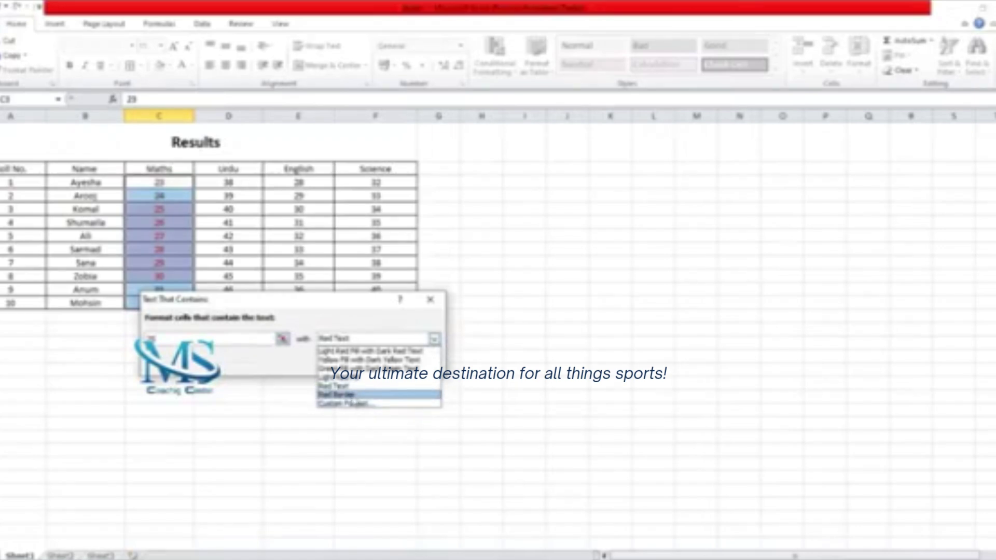
pyautogui.click(344, 387)
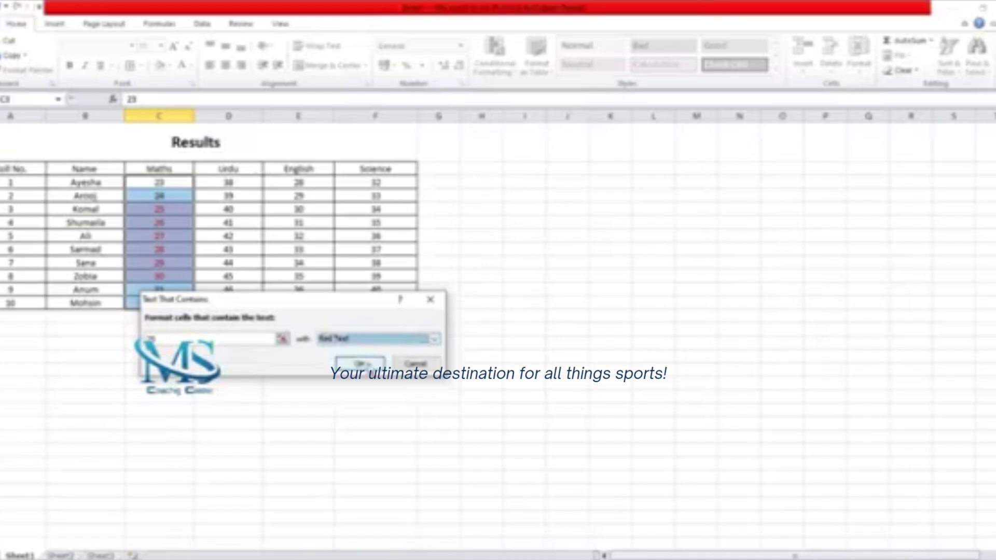
pyautogui.click(361, 364)
pyautogui.click(285, 406)
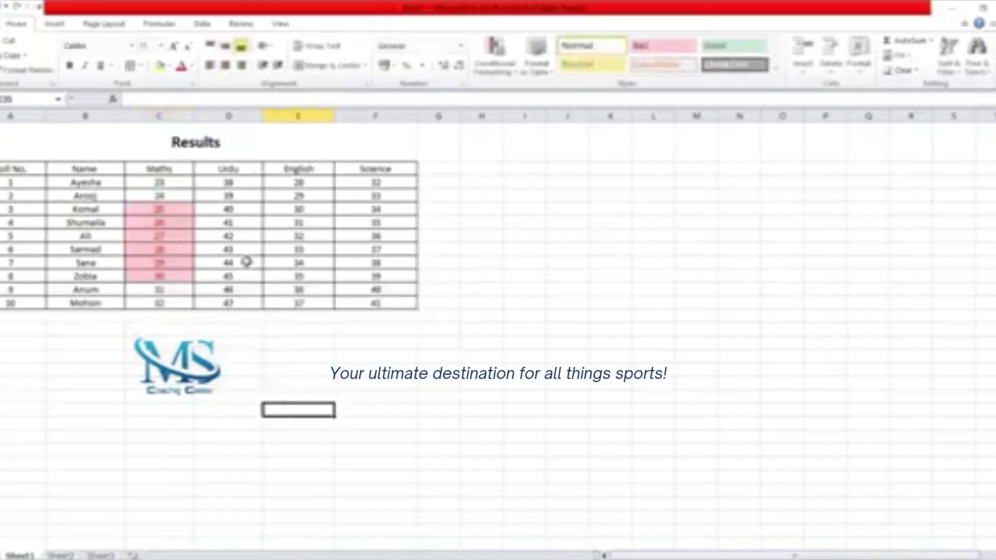
# Step: Format the Maths marks between 25 and 30 with Red Text using a Between highlight rule
pyautogui.click(185, 292)
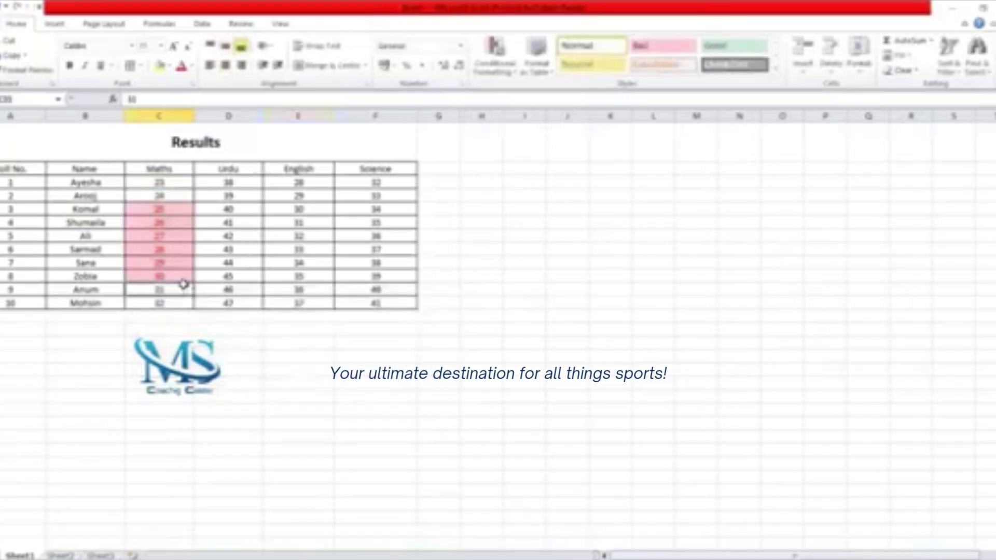
pyautogui.click(162, 184)
pyautogui.hotkey('ctrl', 'shift', 'Down')
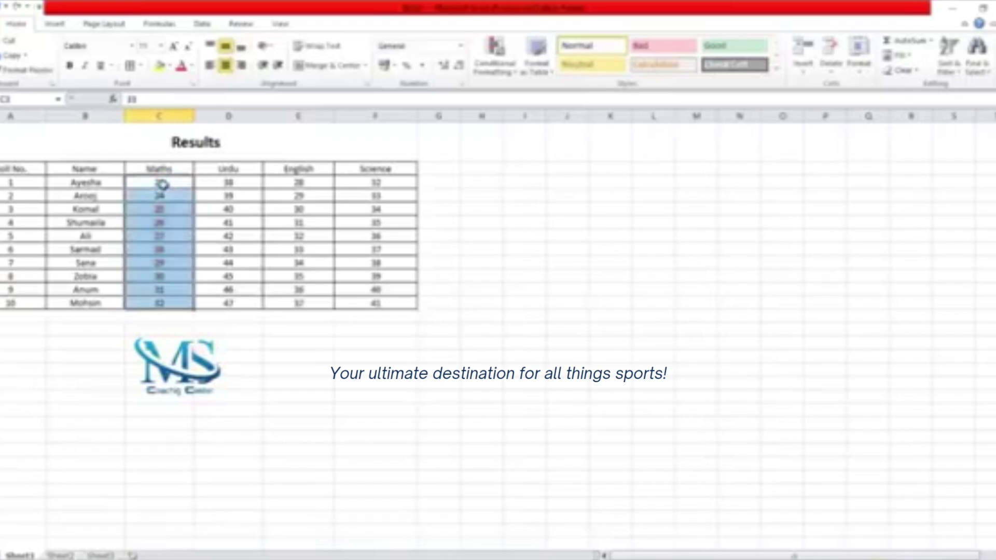
pyautogui.click(506, 73)
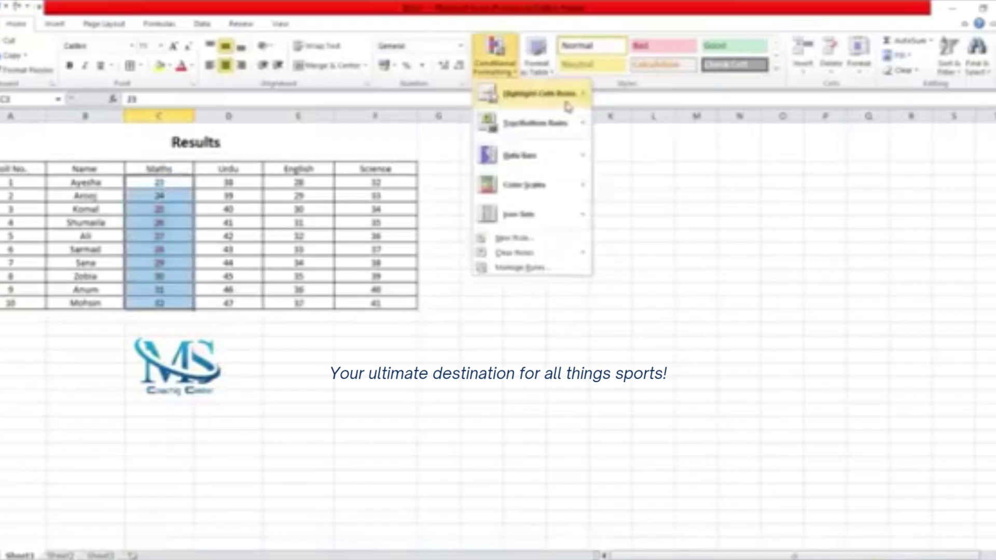
pyautogui.moveTo(569, 103)
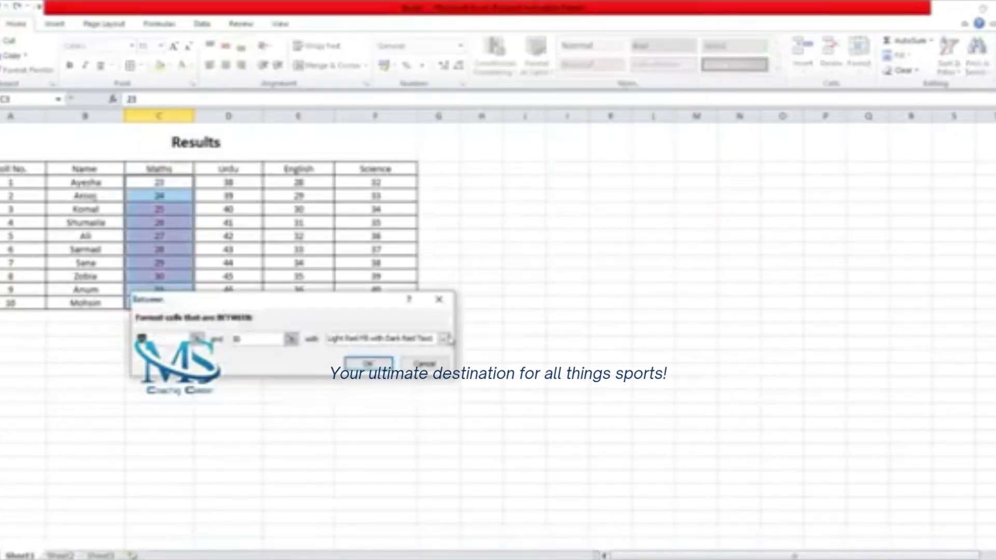
pyautogui.click(445, 339)
pyautogui.click(357, 393)
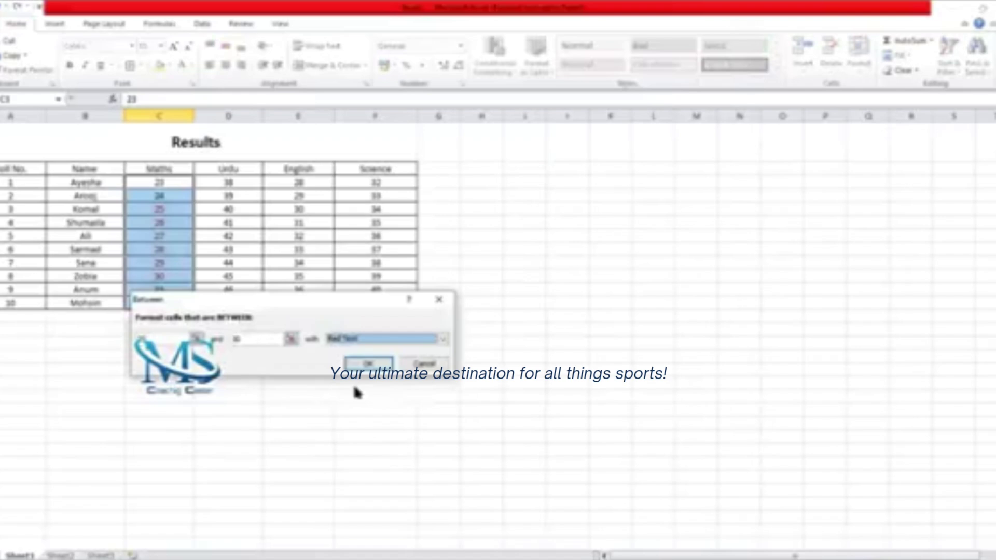
pyautogui.click(381, 366)
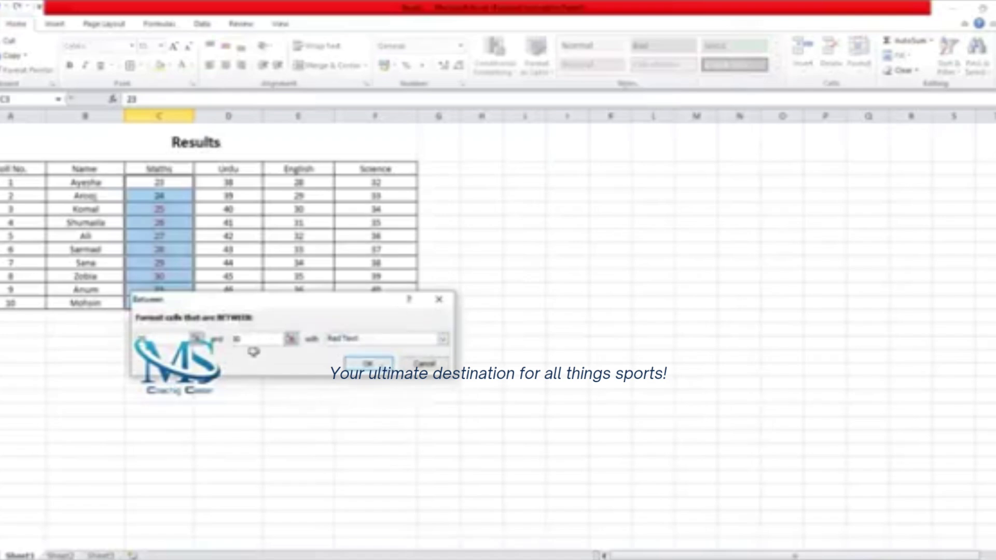
pyautogui.click(251, 353)
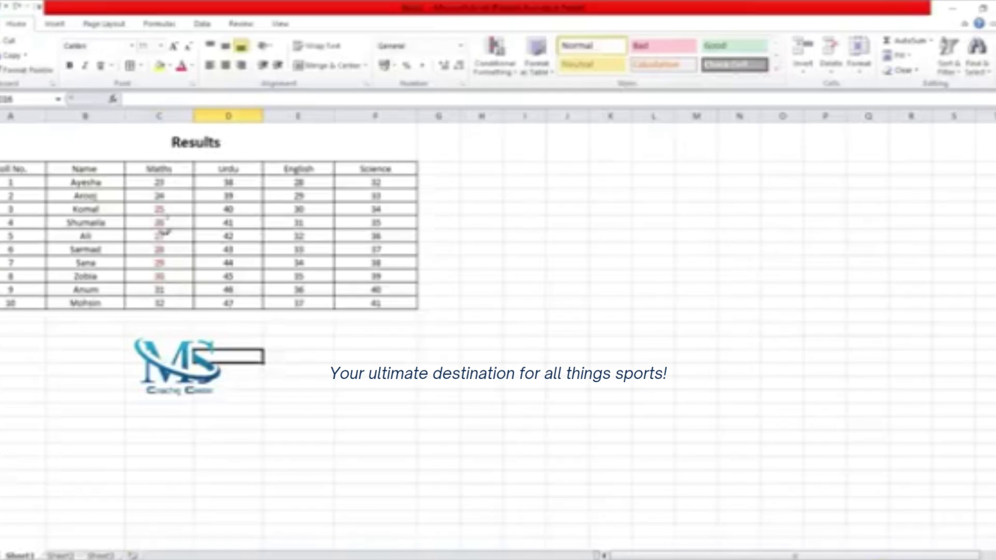
# Step: Start a Top 10 Items rule on all ten Maths marks and lower its rank count to 2
pyautogui.moveTo(159, 182); pyautogui.dragTo(159, 303)
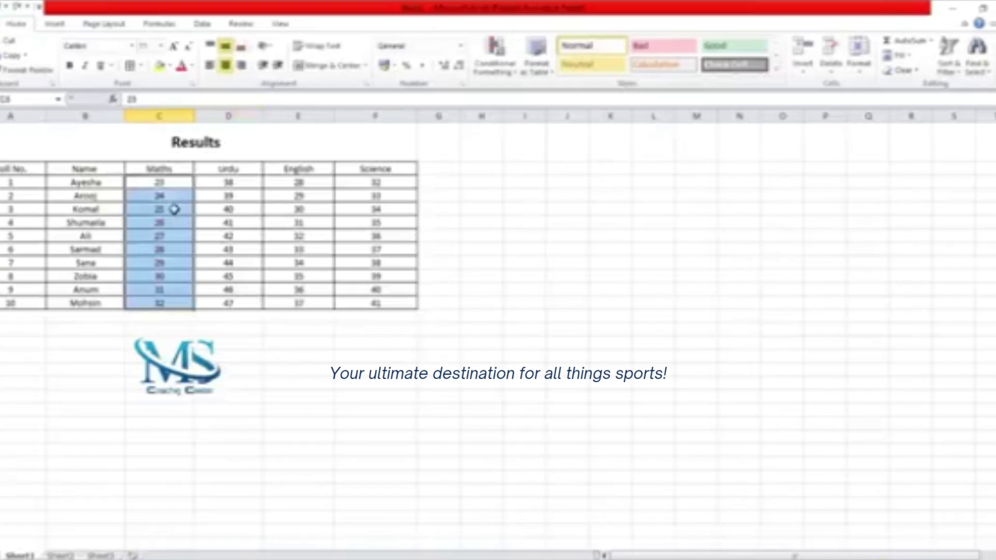
pyautogui.click(516, 68)
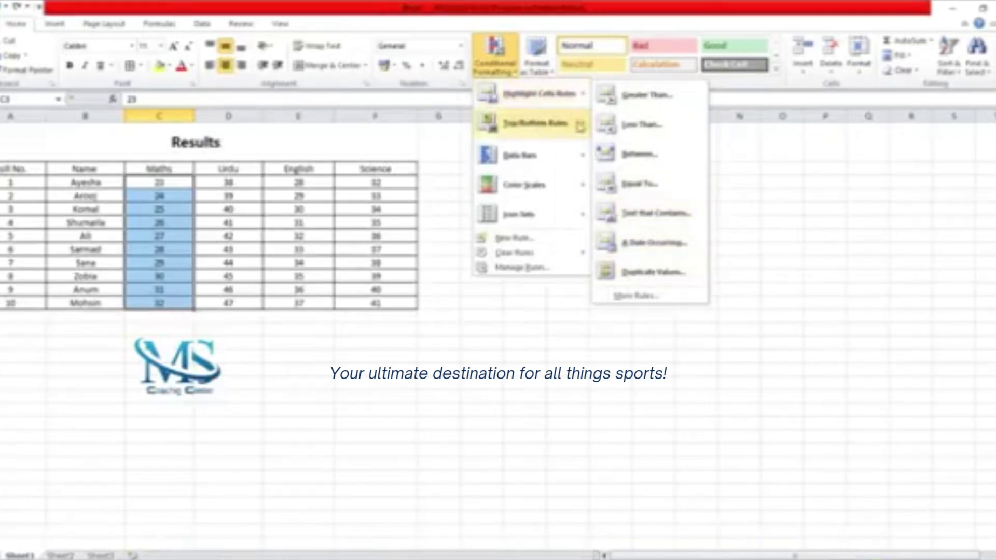
pyautogui.moveTo(580, 126)
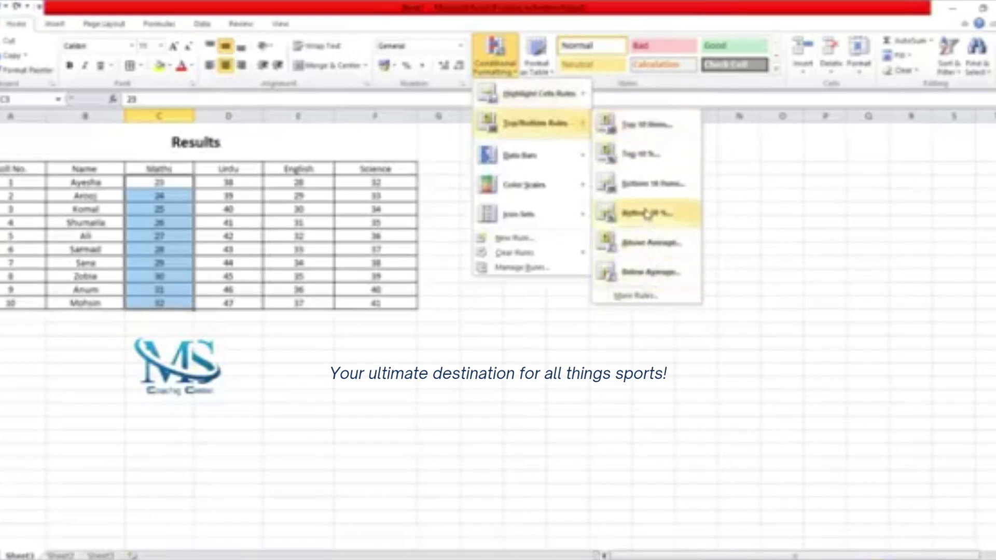
pyautogui.click(636, 136)
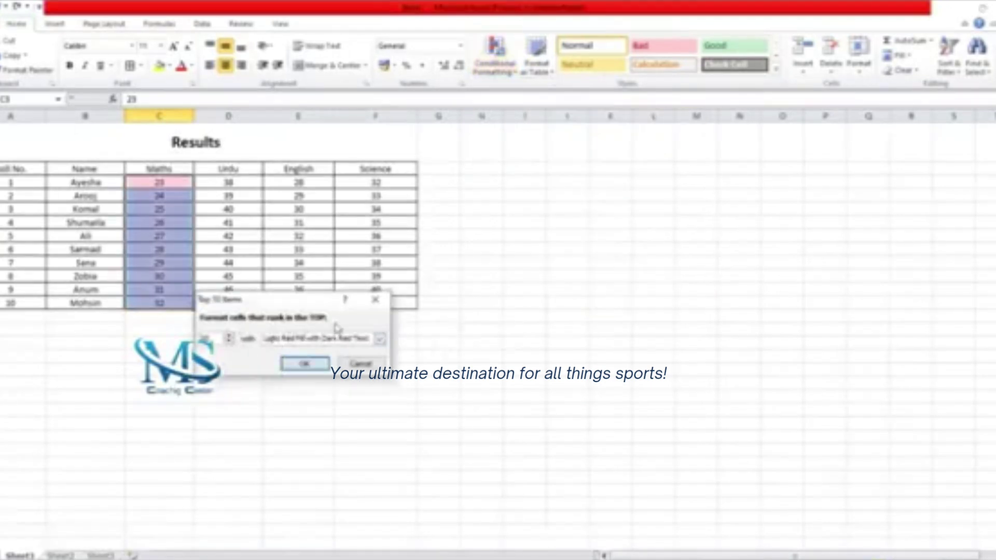
pyautogui.click(228, 342)
pyautogui.click(229, 343)
pyautogui.click(228, 343)
pyautogui.click(228, 342)
pyautogui.click(228, 342)
pyautogui.click(228, 342)
pyautogui.click(228, 343)
pyautogui.click(228, 343)
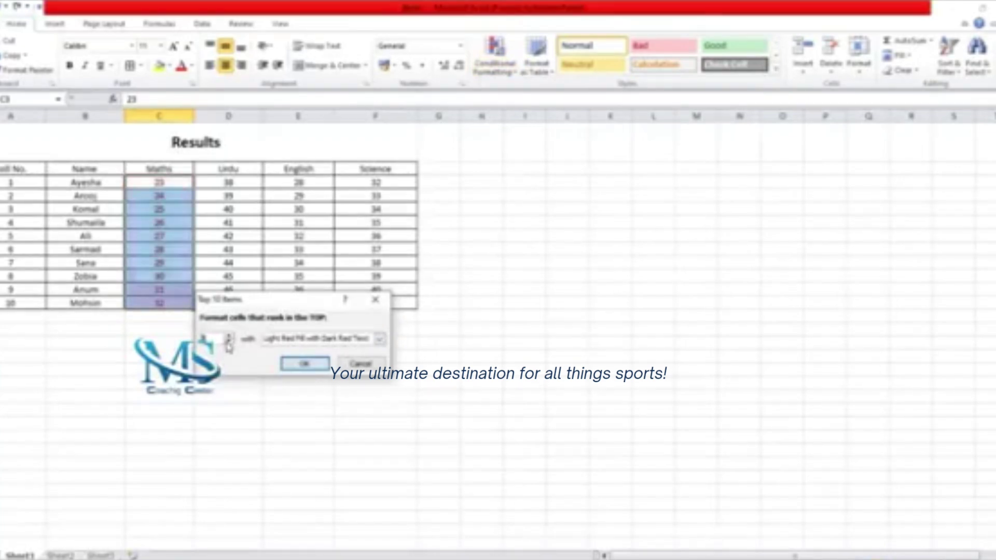
# Step: Raise the Top 10 Items rule's rank count step by step to preview more of the Maths marks highlighted
pyautogui.click(229, 338)
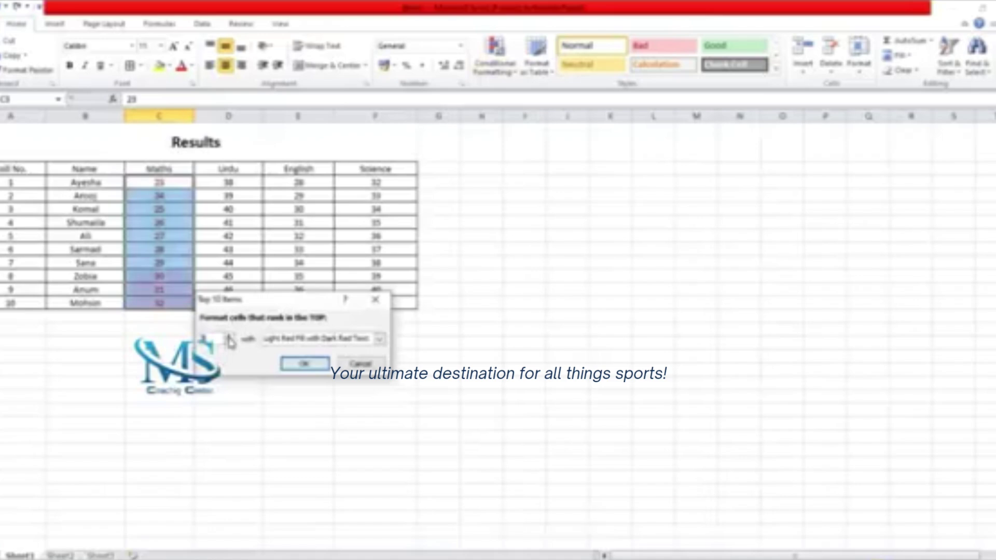
pyautogui.click(229, 338)
pyautogui.click(229, 338)
pyautogui.click(229, 337)
pyautogui.click(229, 337)
pyautogui.click(229, 337)
pyautogui.click(229, 337)
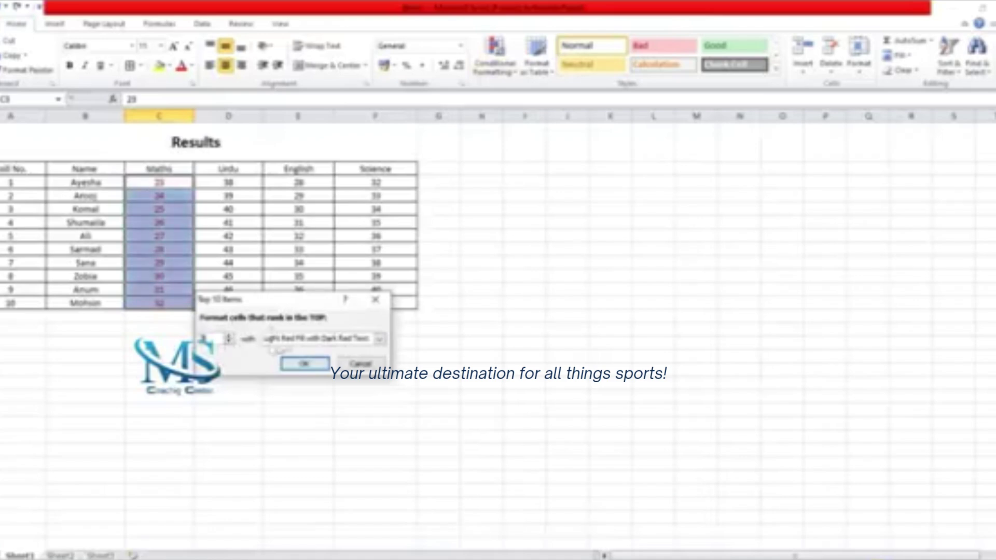
# Step: Lower the Top 10 Items rule's rank count again so that only the highest Maths marks are highlighted
pyautogui.click(230, 343)
pyautogui.click(231, 343)
pyautogui.click(230, 342)
pyautogui.click(230, 342)
pyautogui.click(230, 343)
pyautogui.click(231, 342)
pyautogui.click(231, 342)
pyautogui.click(231, 343)
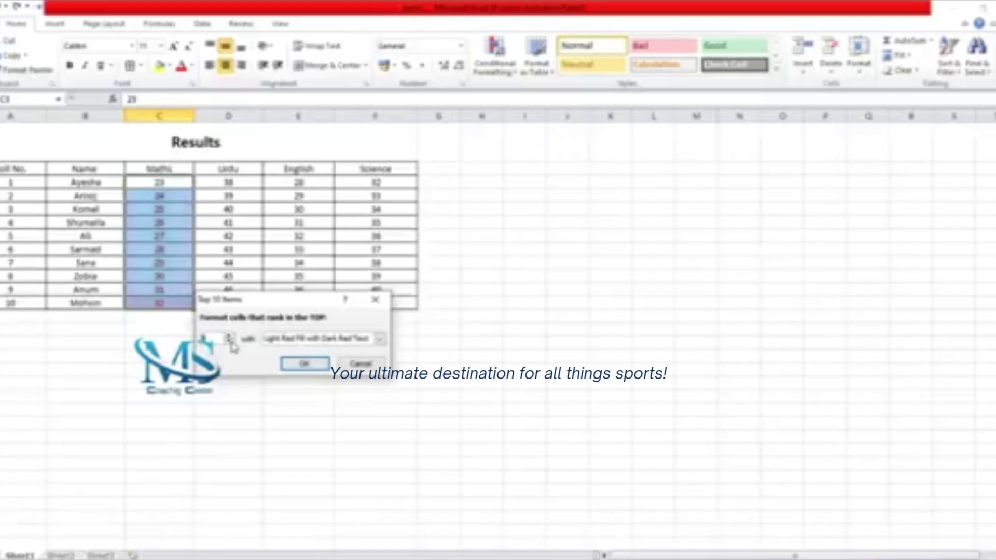